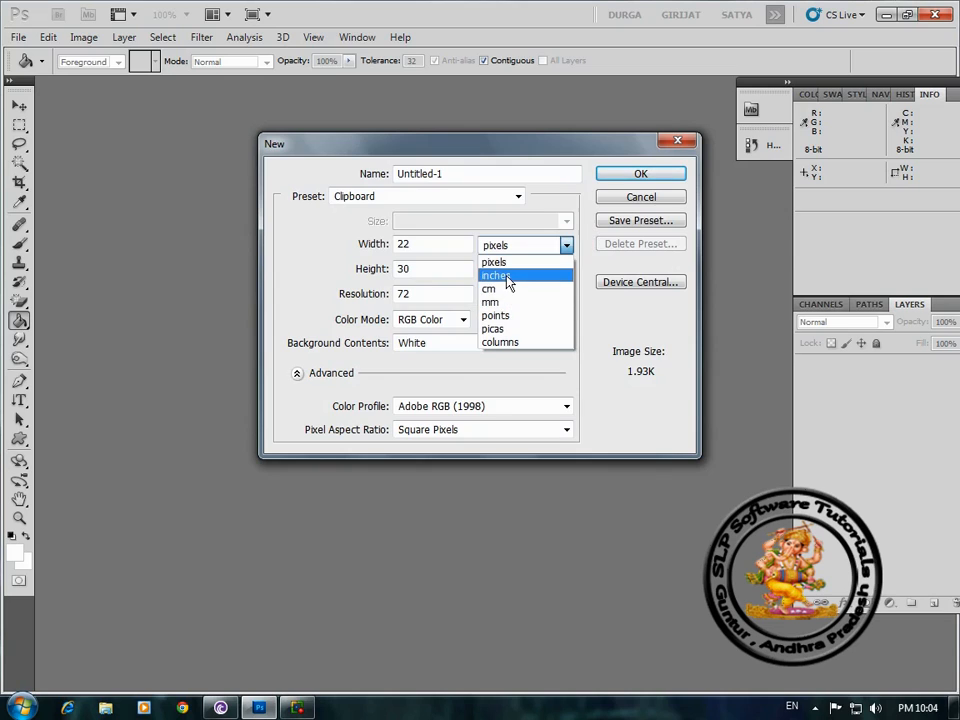
Create a new document 10 inches wide and 6 inches high at 72 pixels/inch with a white background.
left_click(497, 275)
key("shift+Tab")
type("1")
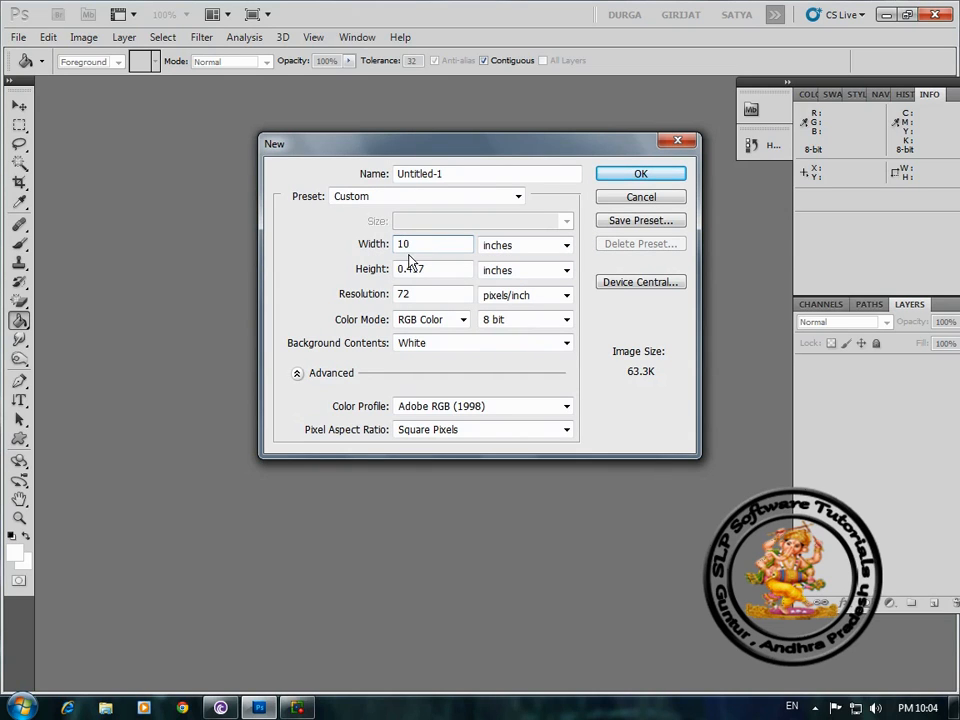
double_click(448, 266)
type("6")
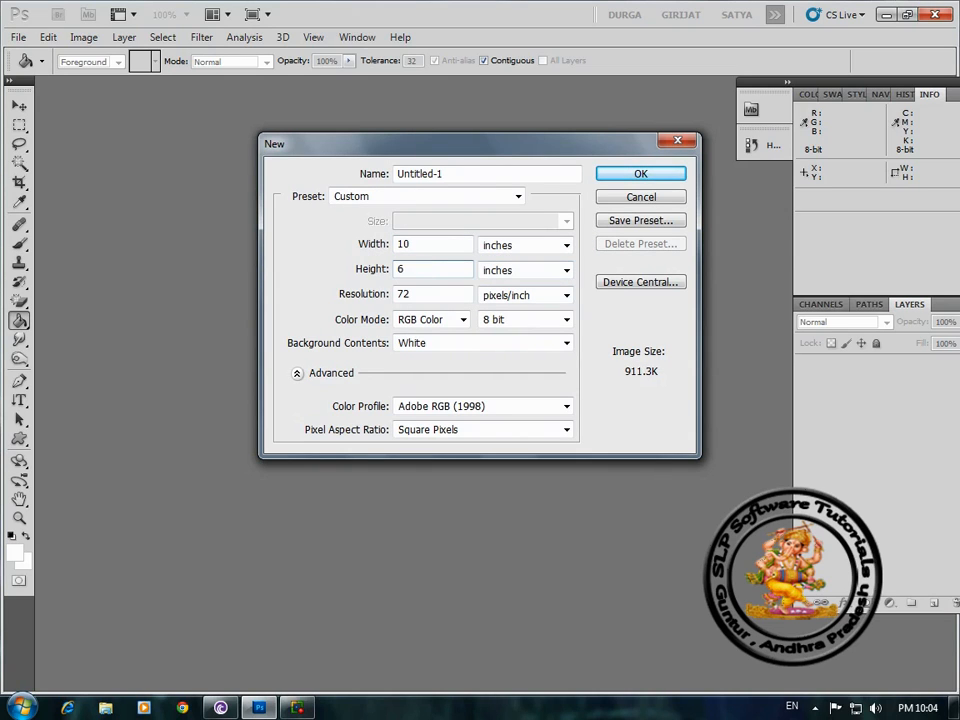
left_click(655, 176)
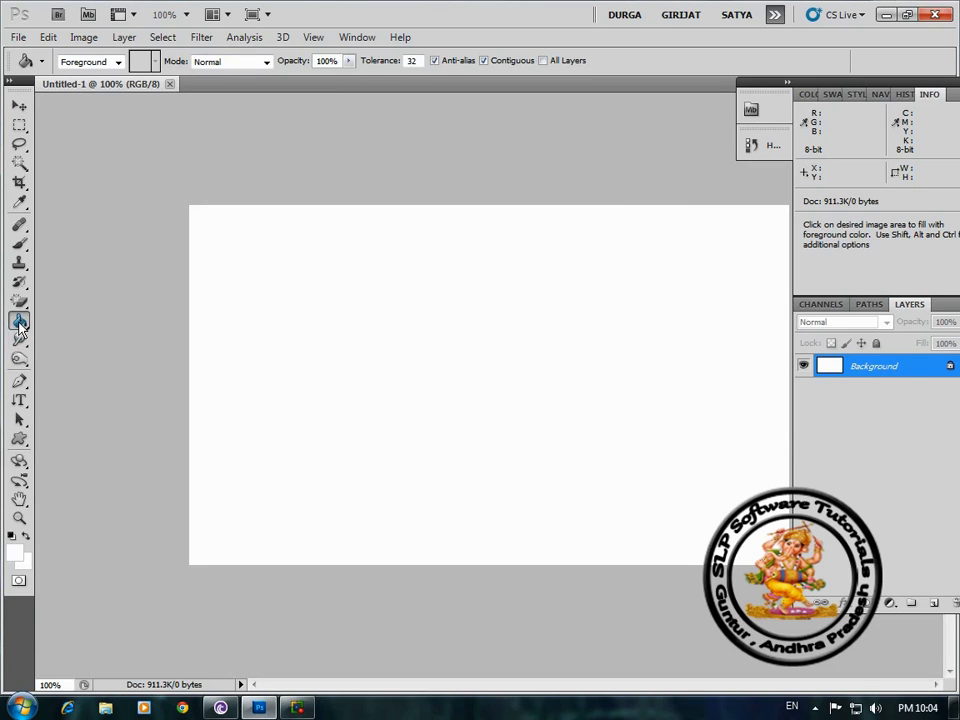
Set the foreground color to PANTONE Blue 072 C from the PANTONE solid coated library and fill the canvas with it.
left_click(14, 553)
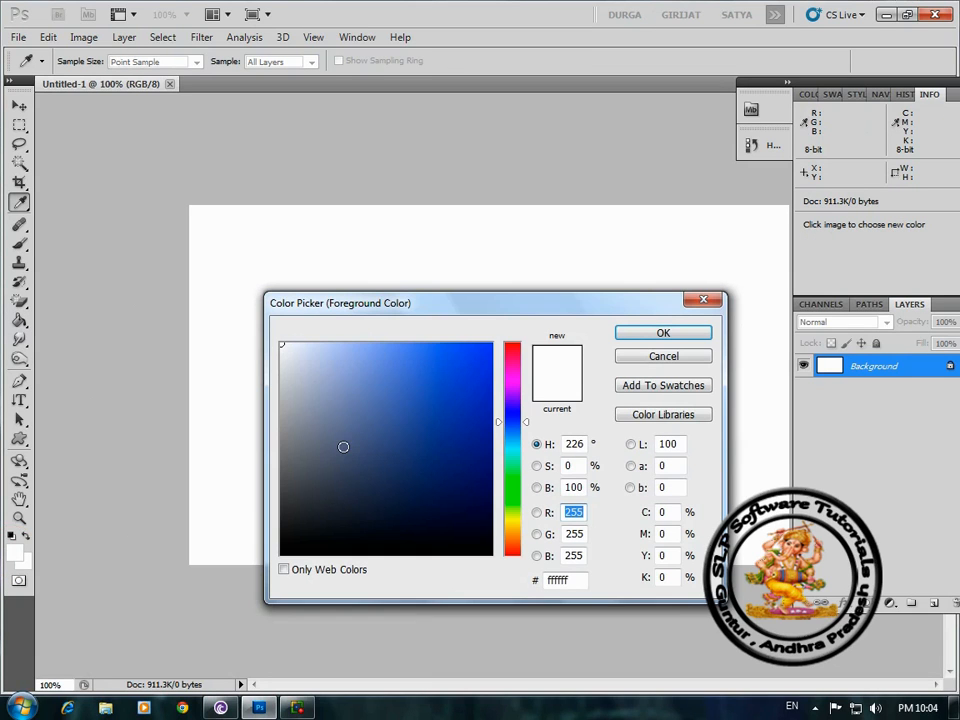
mouse_move(282, 347)
left_mouse_down()
mouse_move(447, 348)
mouse_move(439, 350)
left_mouse_up()
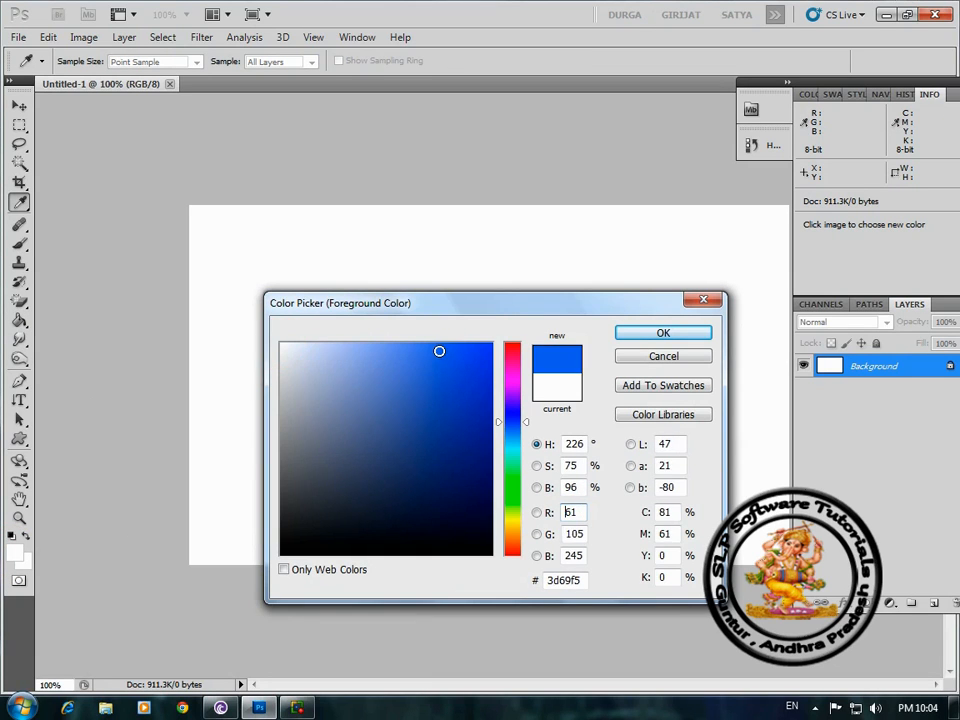
left_click(648, 416)
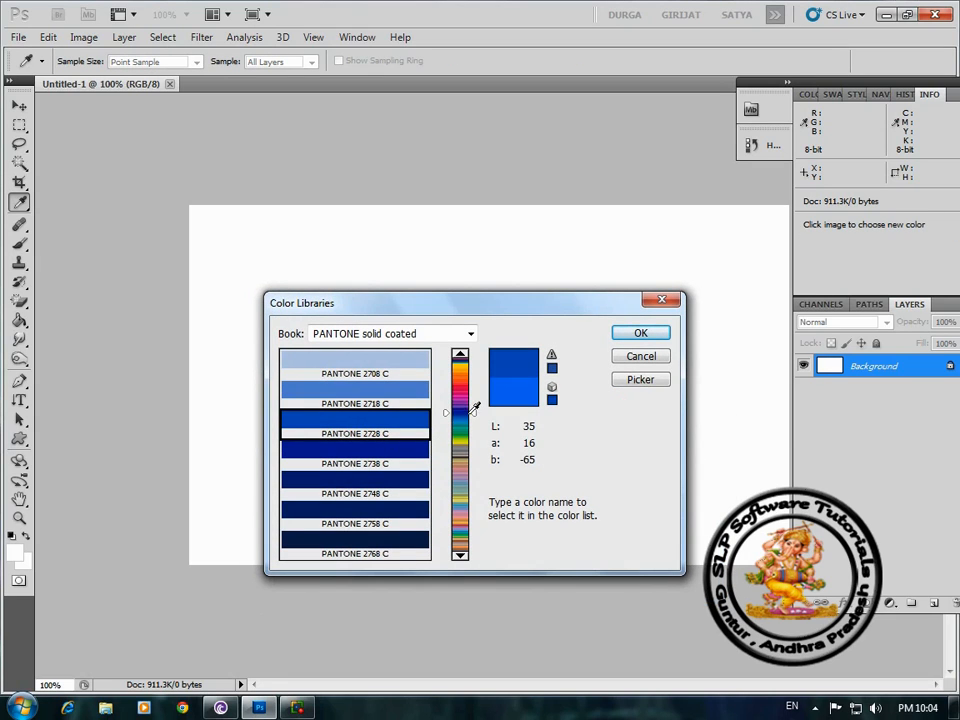
left_click(461, 385)
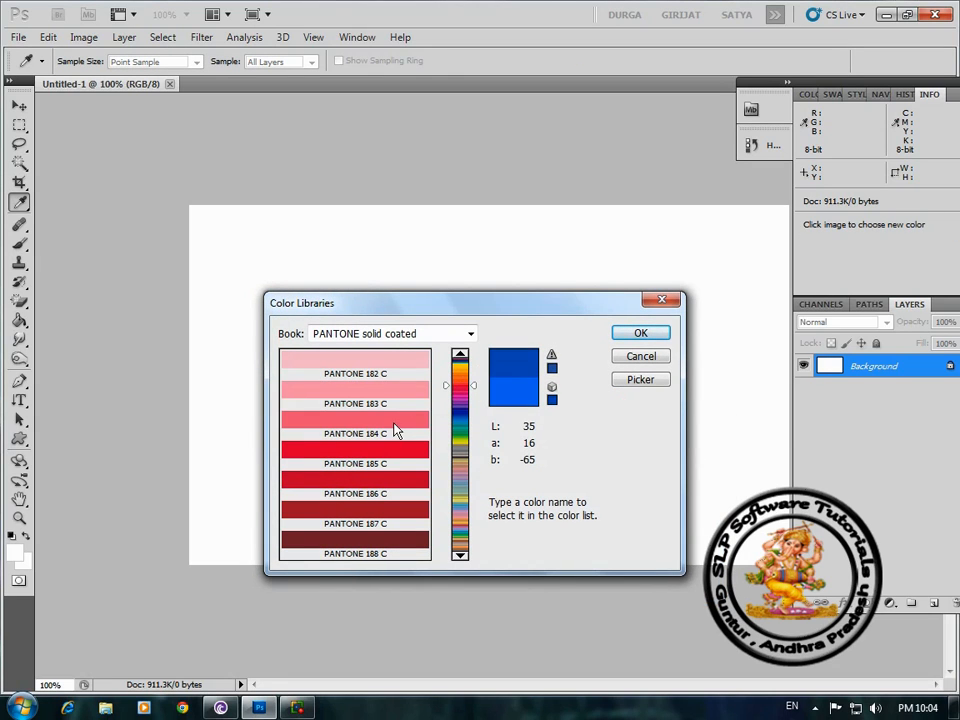
left_click(462, 411)
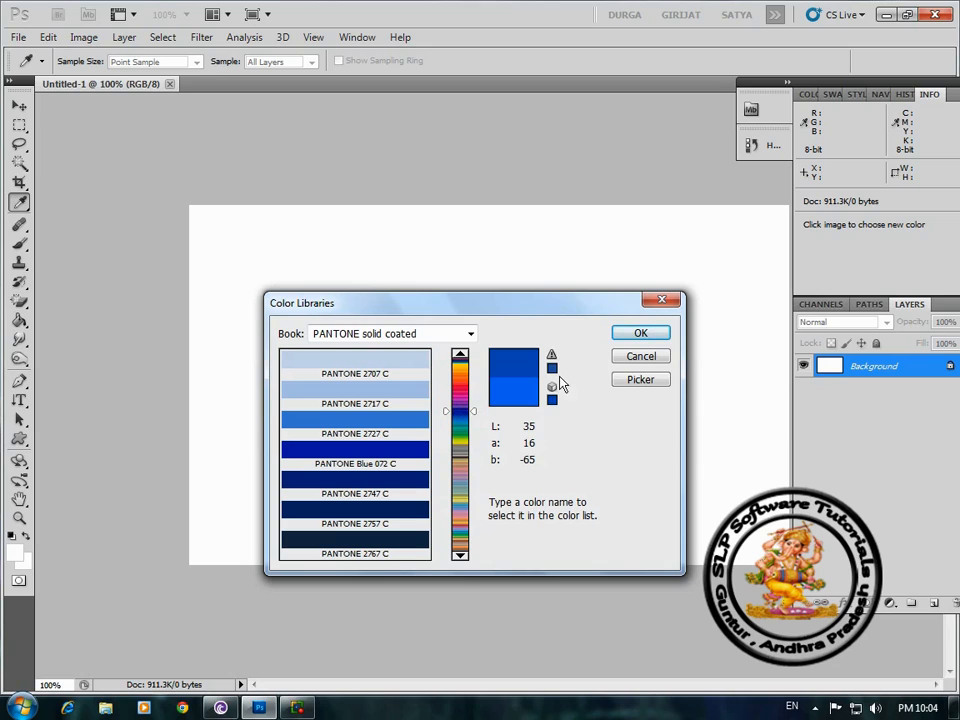
left_click(376, 452)
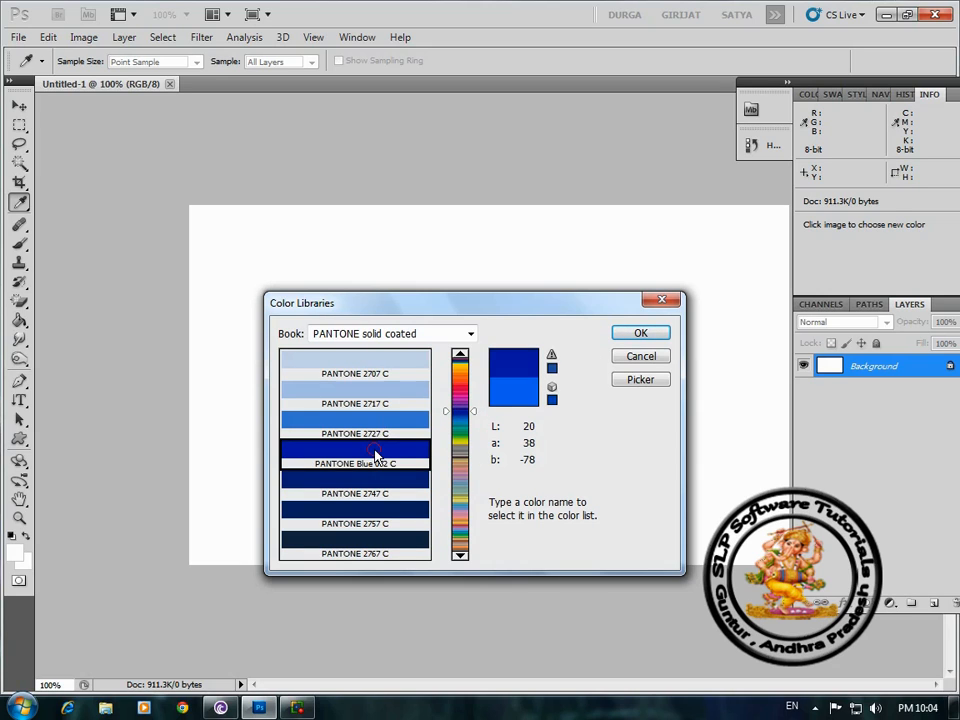
left_click(638, 333)
left_click(393, 363)
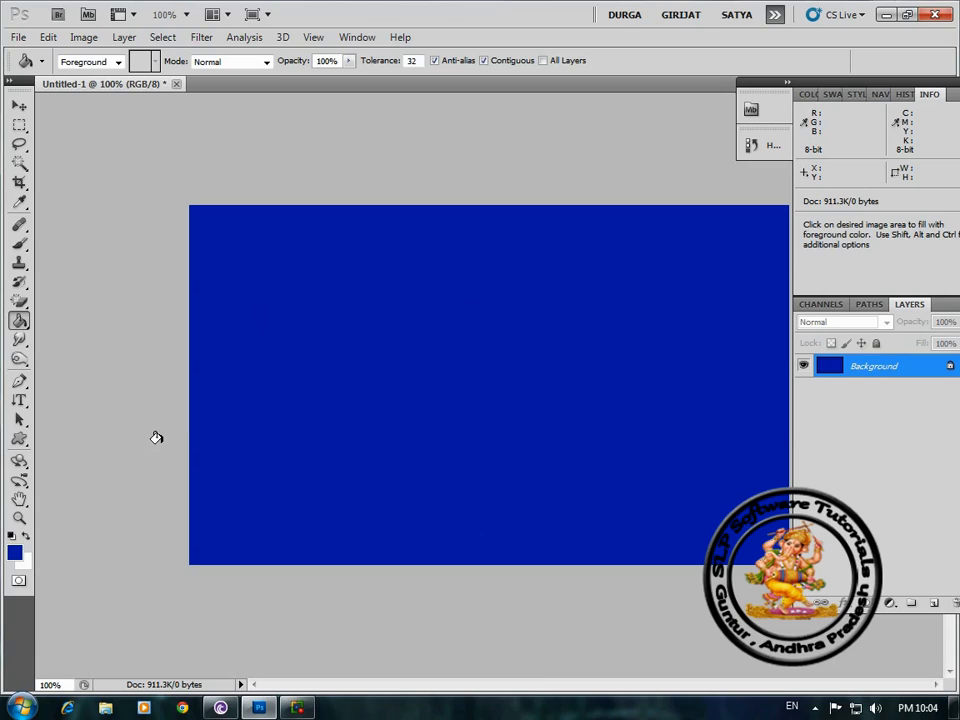
Change the foreground color to PANTONE 382 C and fill the whole canvas with it using the Paint Bucket.
left_click(14, 552)
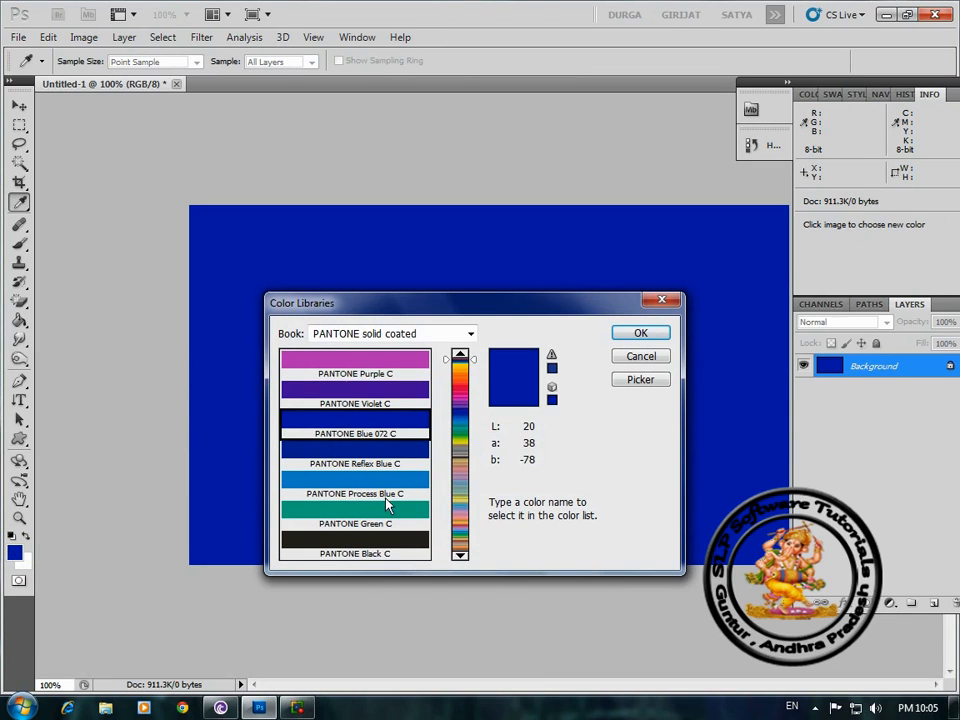
left_click(460, 437)
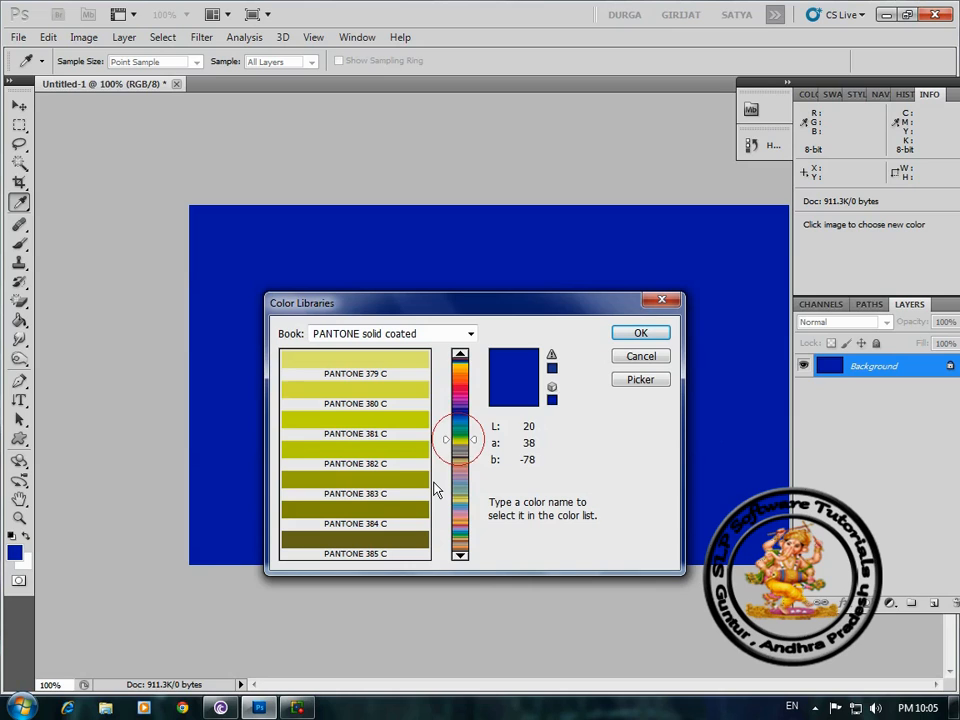
left_click(392, 459)
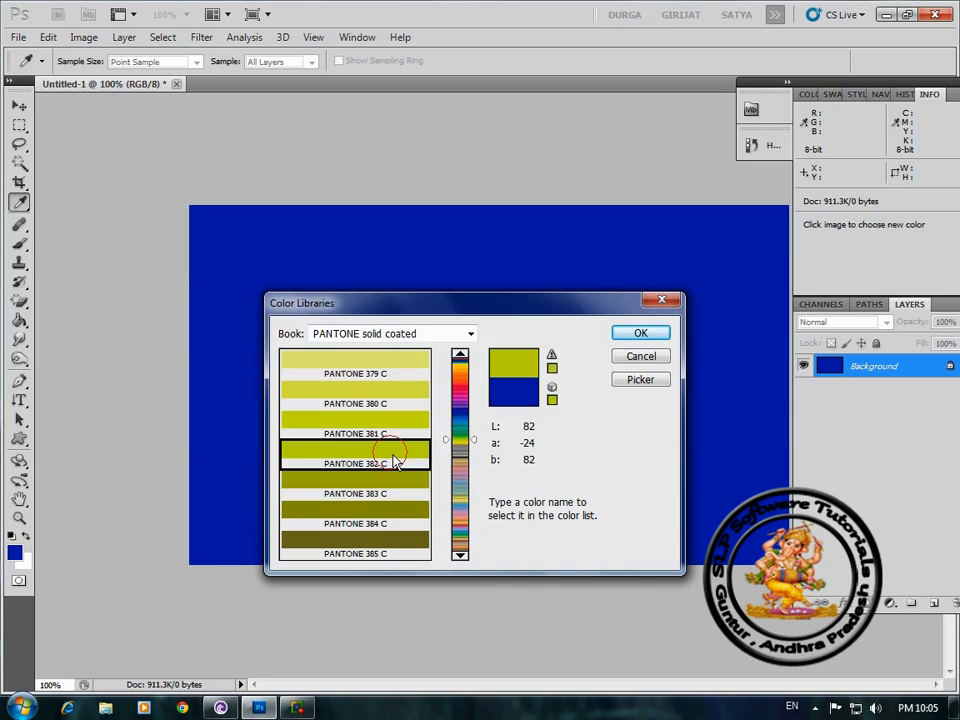
left_click(630, 334)
left_click(525, 358)
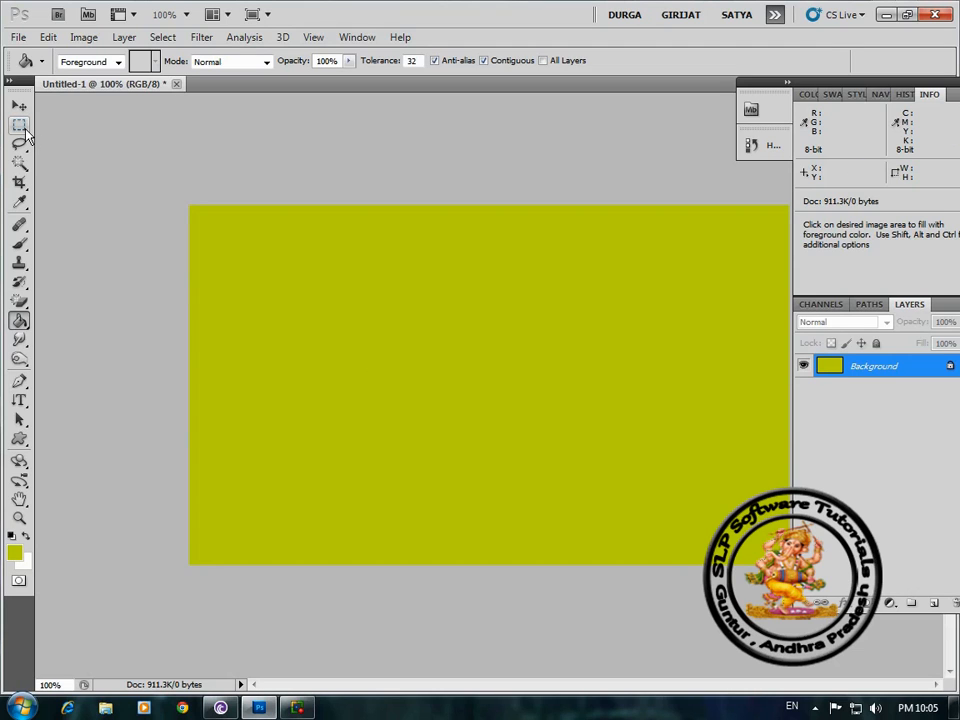
Set the foreground color to white (ffffff) and fill the canvas with it using the Paint Bucket.
left_click(14, 551)
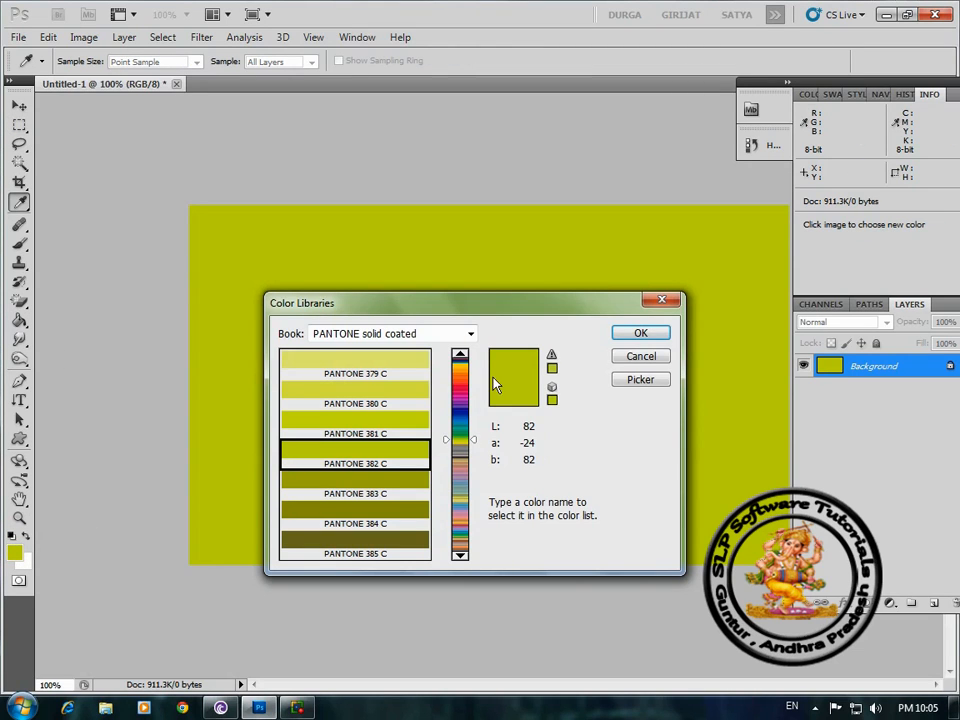
left_click(628, 381)
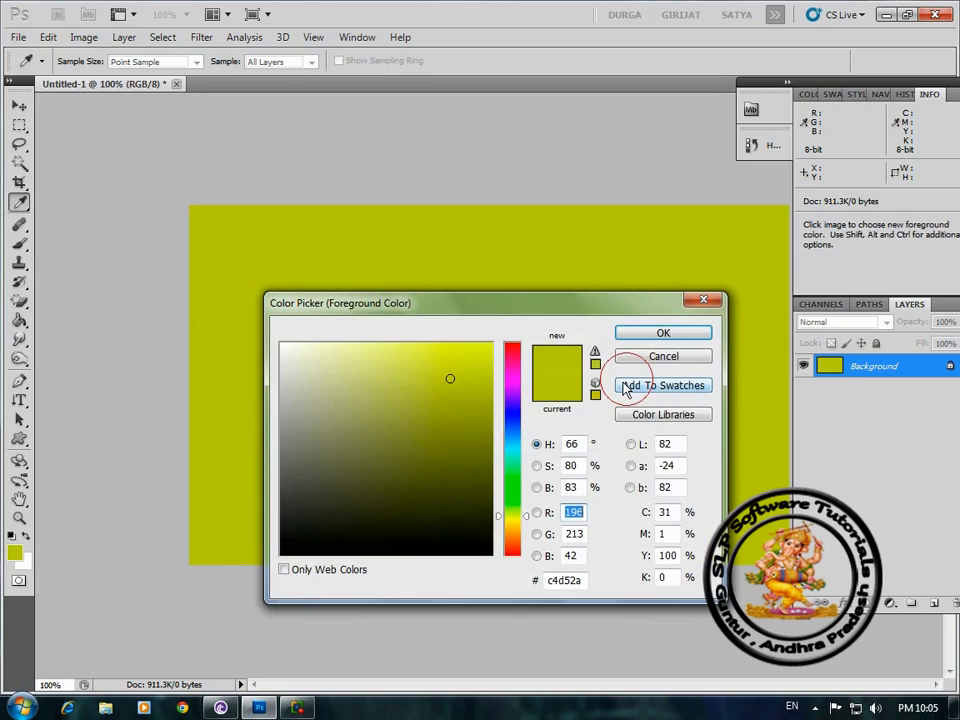
left_click(281, 345)
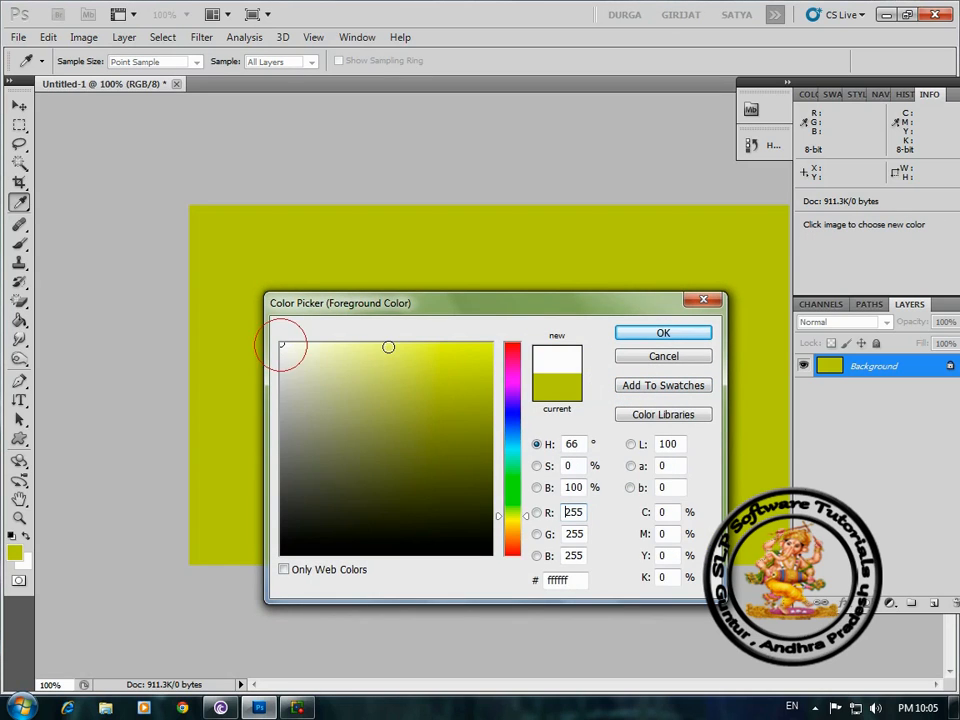
left_click(663, 333)
key("g")
left_click(506, 320)
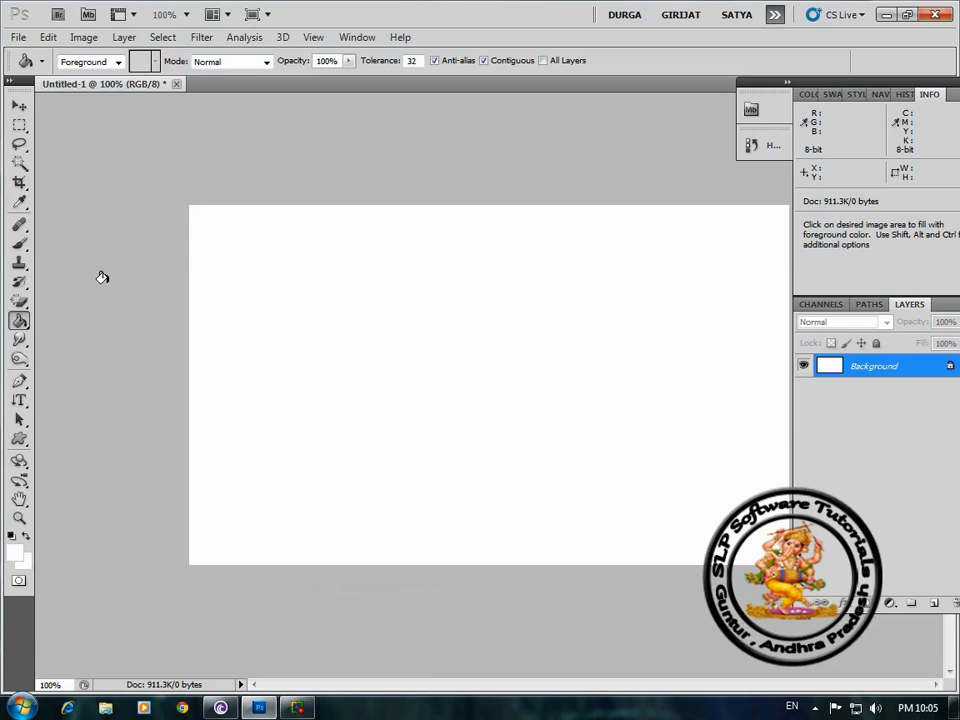
Select a rectangle about 6 by 4.8 cm near the canvas's upper left and fill it with light green d8faa2.
left_click(19, 126)
left_click_drag(255, 238, 397, 350)
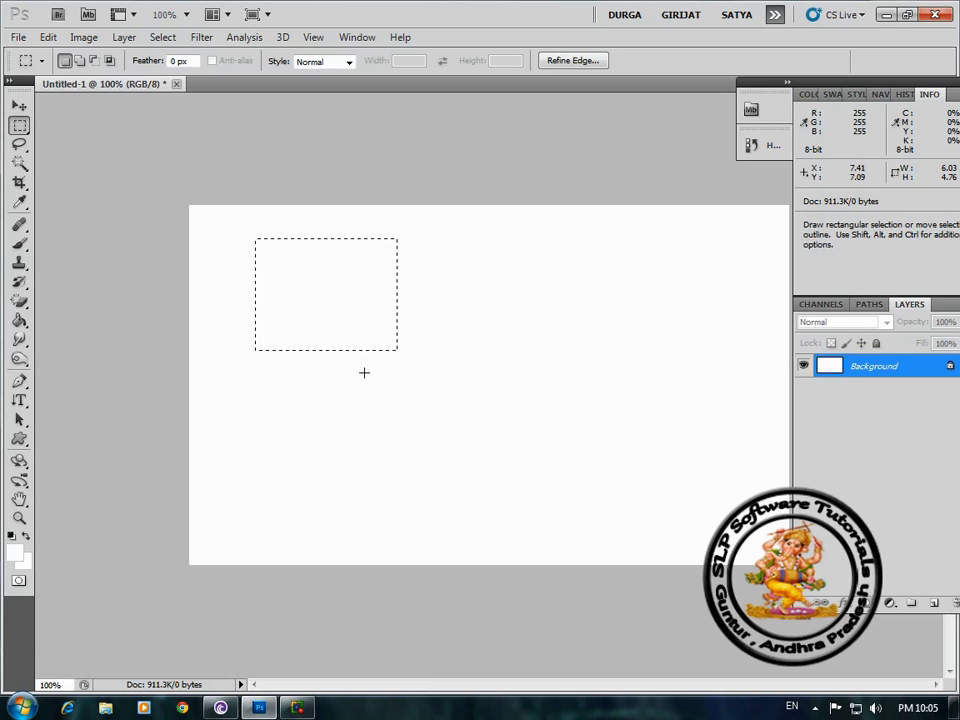
left_click(15, 551)
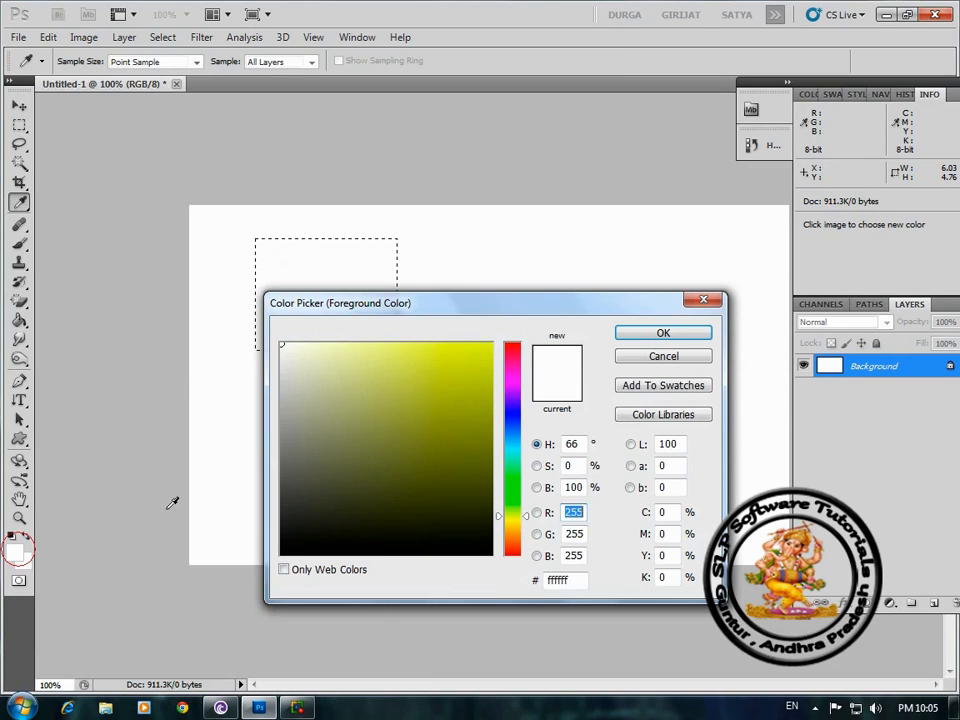
left_click(512, 506)
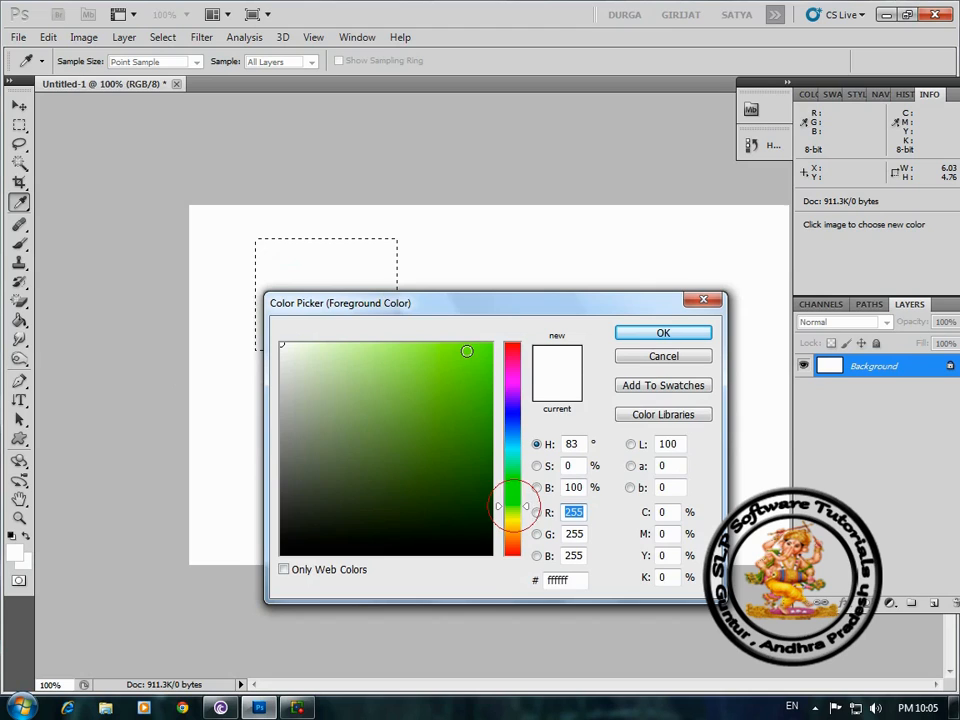
left_click_drag(401, 345, 356, 345)
left_click(639, 335)
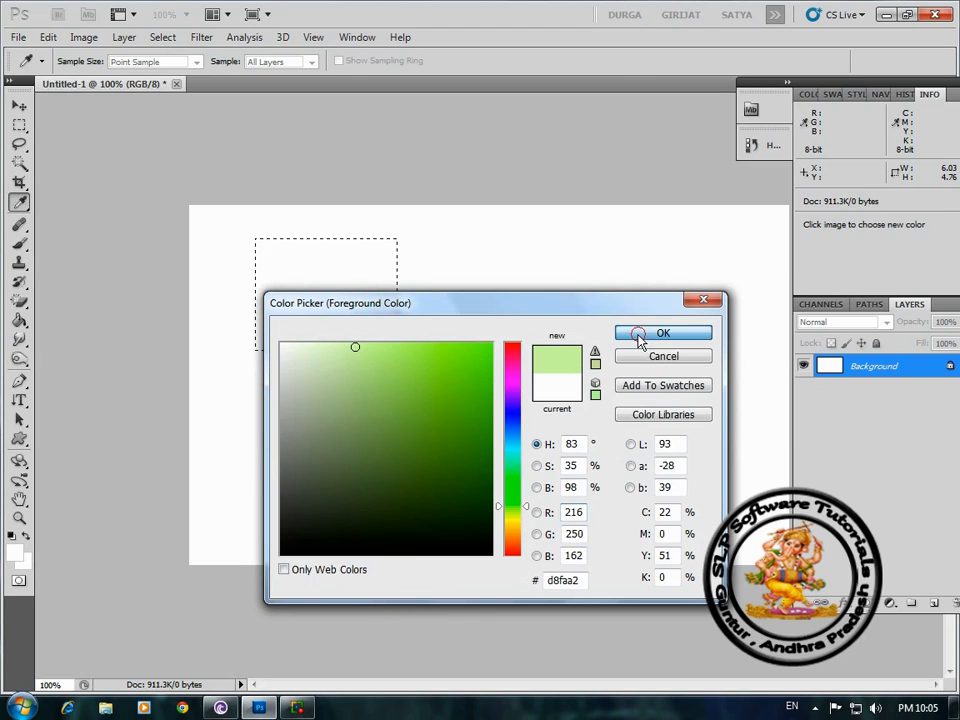
left_click(19, 320)
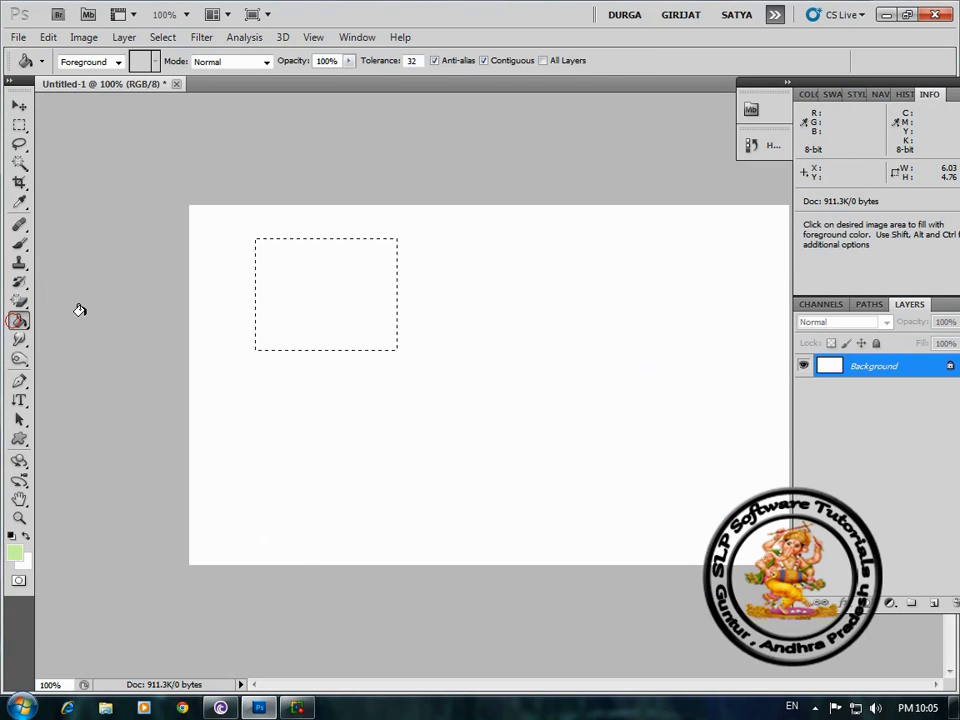
left_click(358, 258)
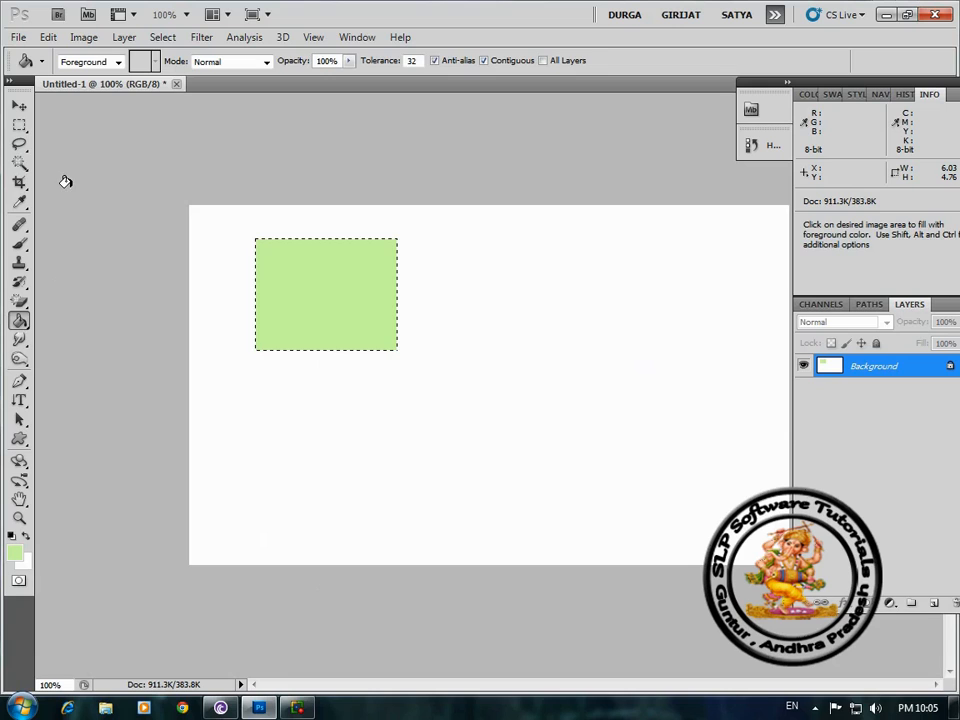
Make an elliptical selection about 5.1 by 4.8 cm near the canvas's upper right and fill it with the light green foreground color.
left_click(19, 125)
left_click_drag(572, 231, 693, 347)
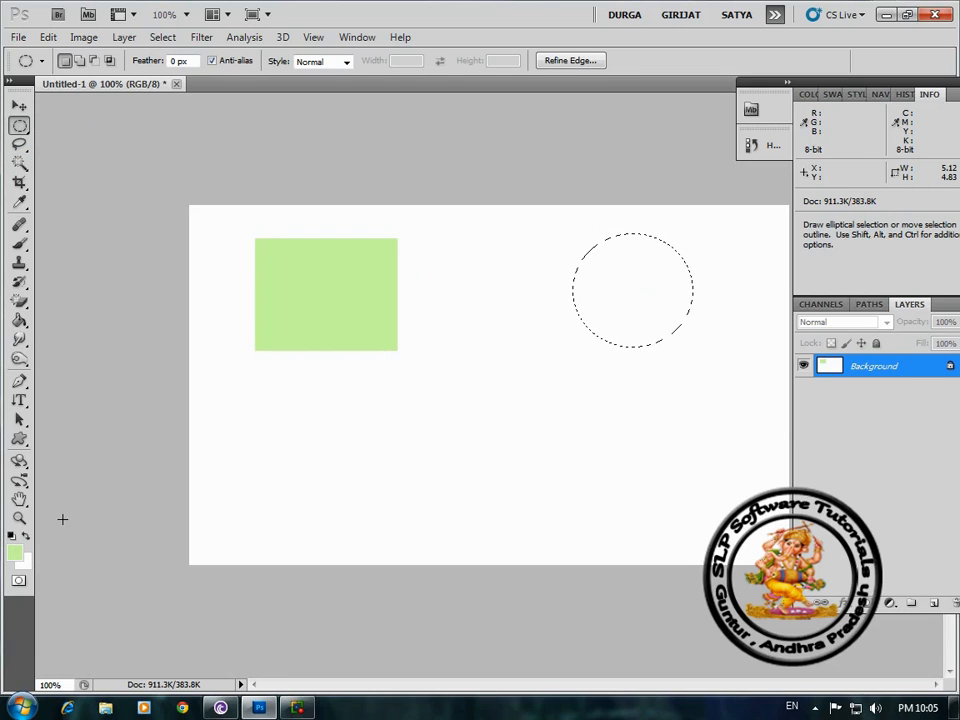
left_click(19, 321)
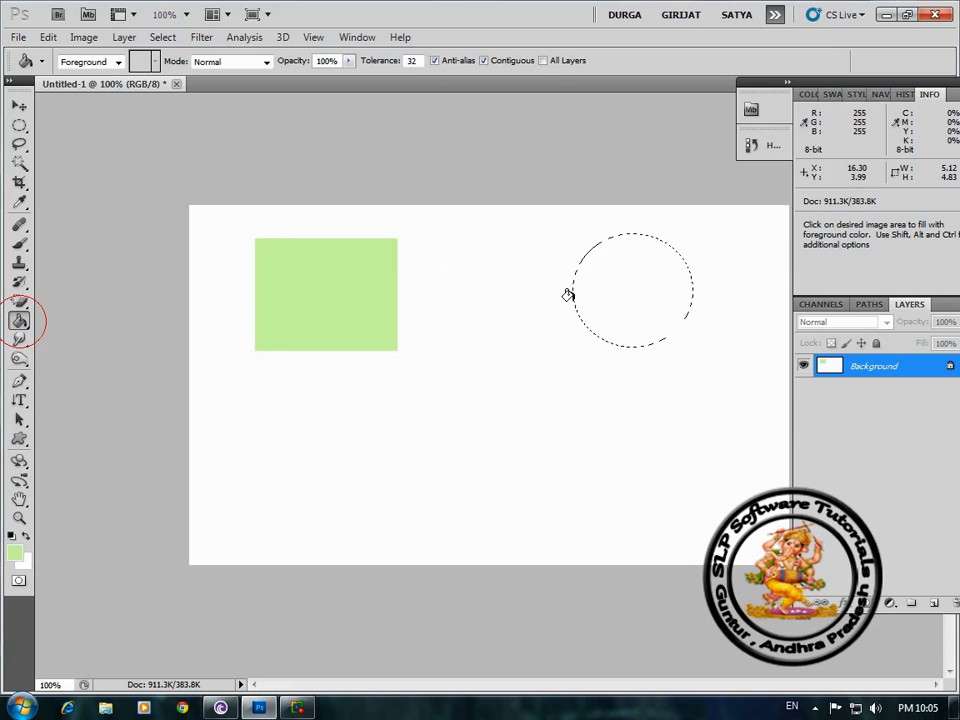
left_click(596, 291)
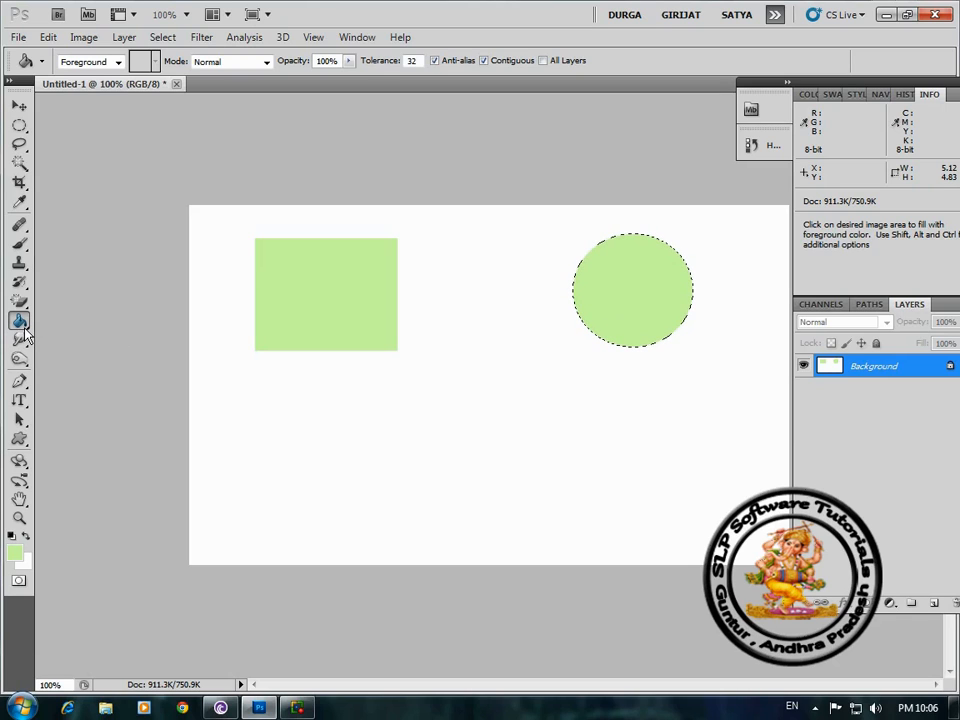
Clear the elliptical selection and set the Gradient tool to the orange, yellow, orange preset.
mouse_move(18, 320)
left_mouse_down()
mouse_move(56, 334)
mouse_move(88, 322)
left_mouse_up()
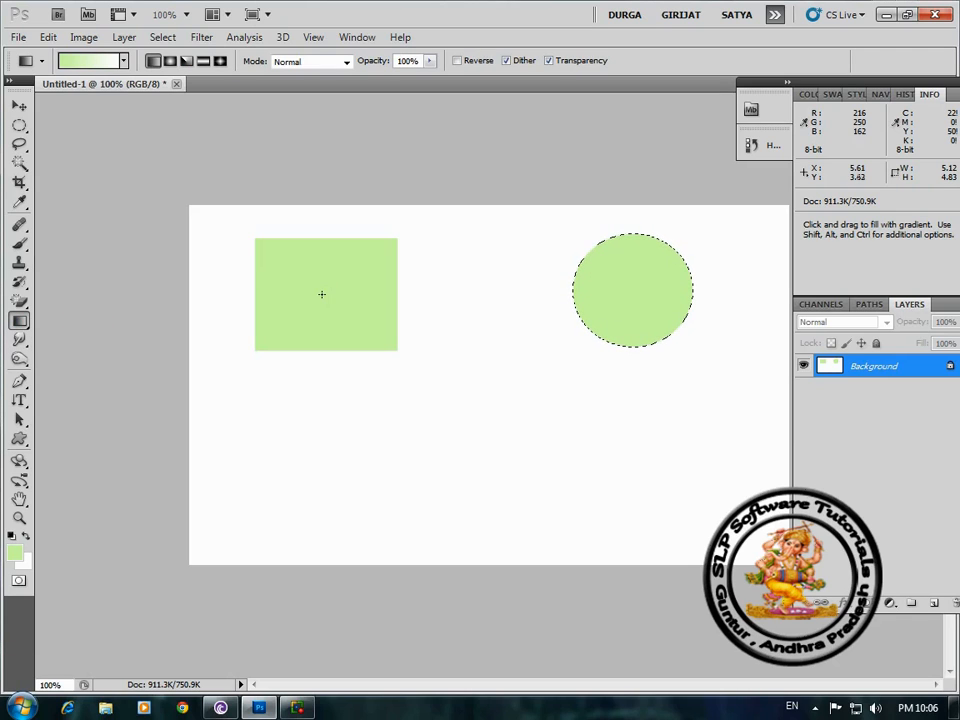
key("m")
left_click(437, 210)
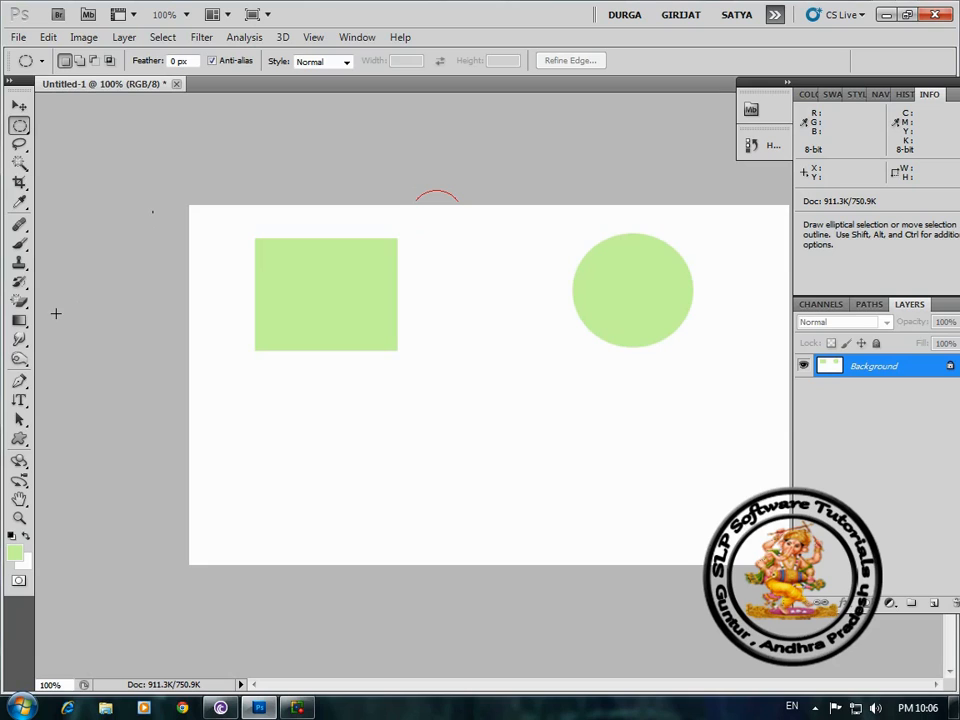
left_click(14, 321)
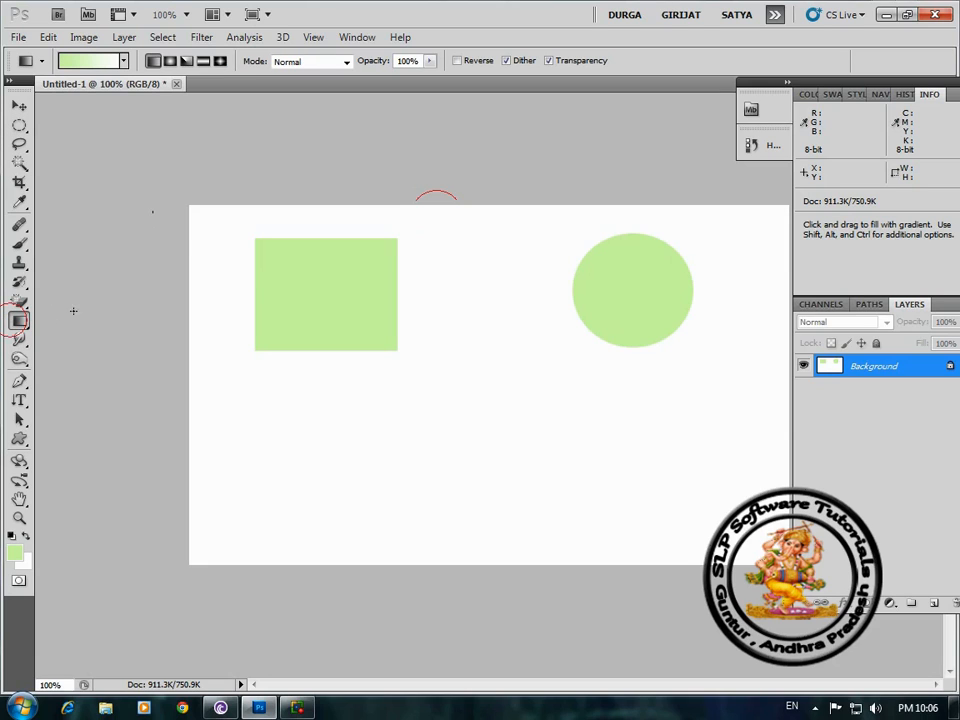
left_click(124, 61)
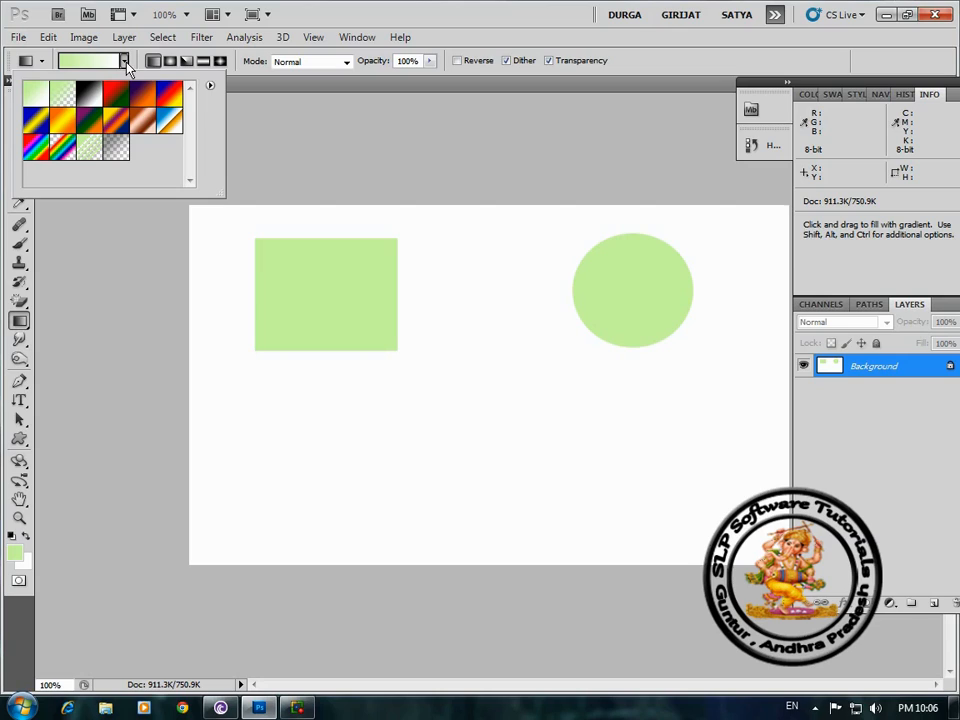
left_click(62, 123)
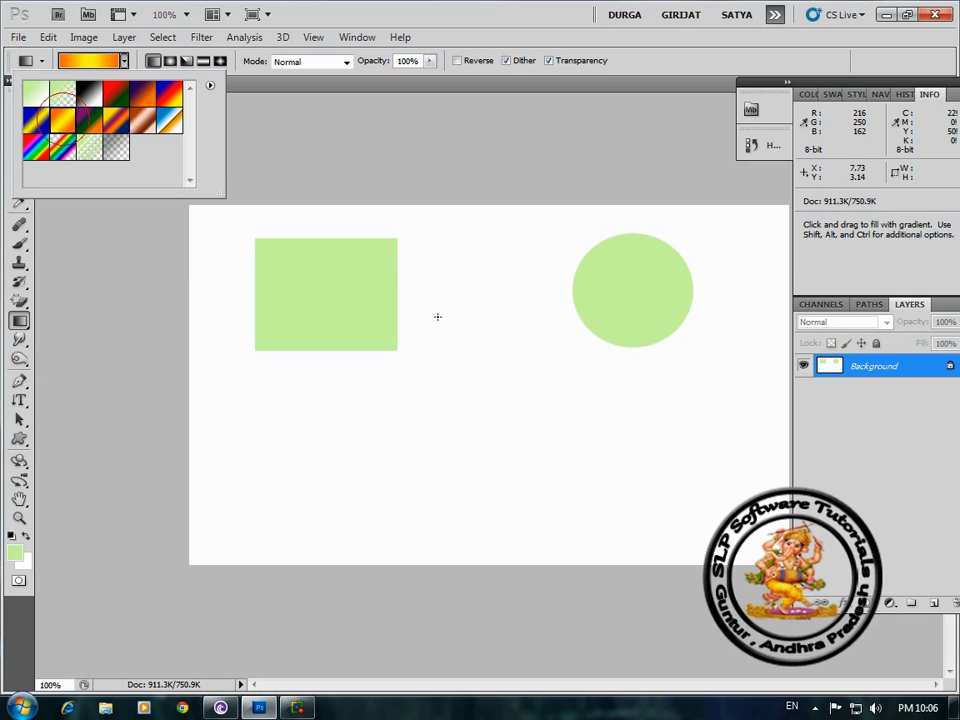
Apply the linear orange-yellow gradient across the canvas vertically, horizontally, and diagonally from lower left to upper right.
left_click(498, 543)
left_click_drag(498, 543, 491, 216)
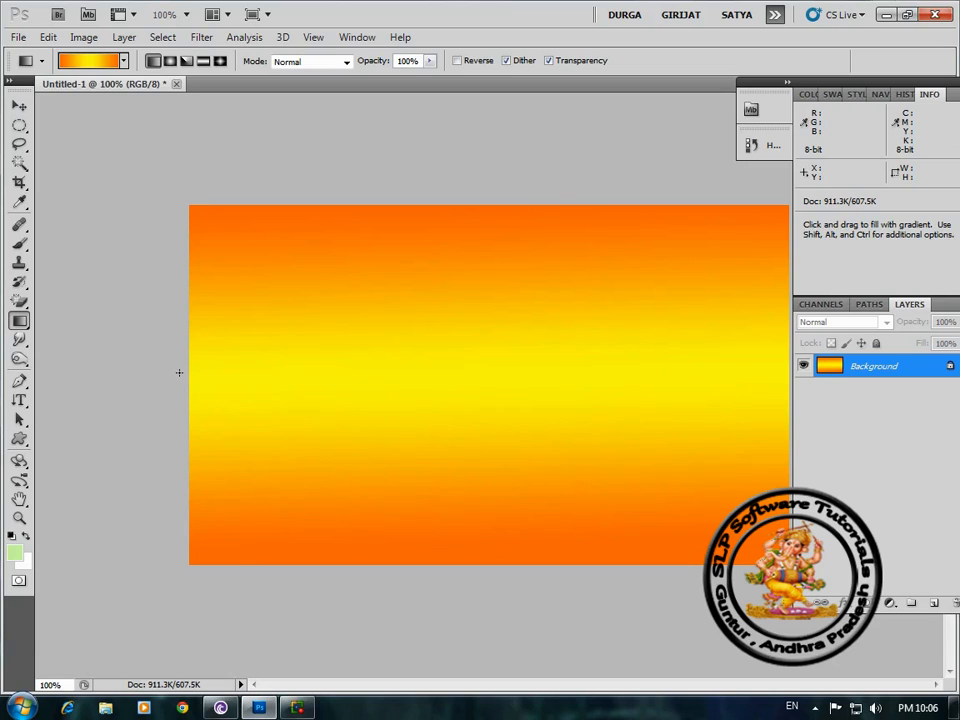
left_click_drag(171, 369, 764, 371)
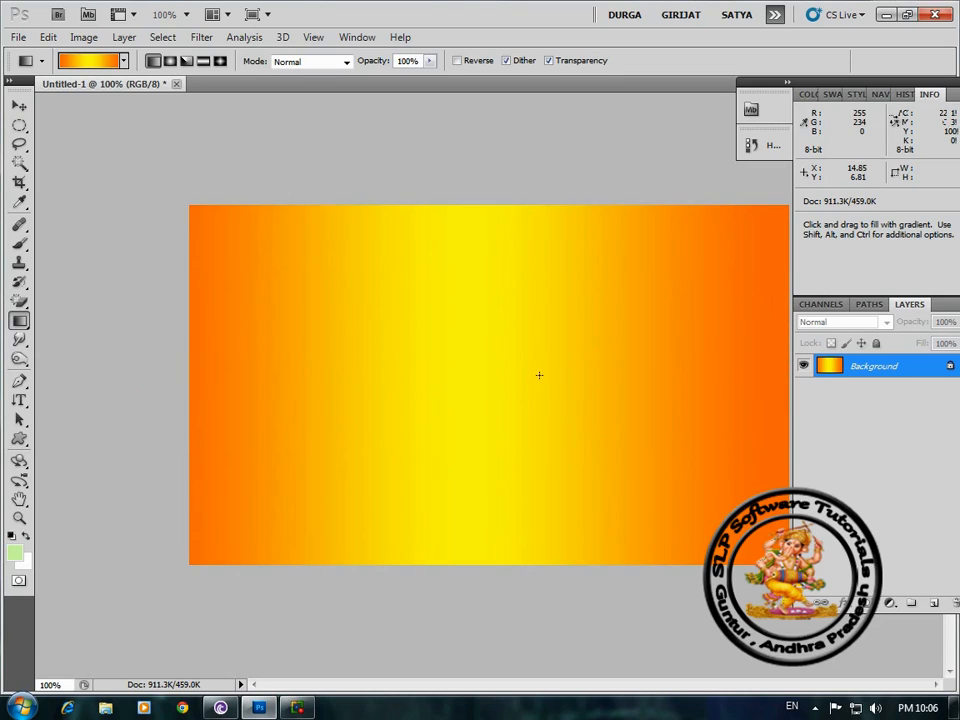
left_click_drag(231, 523, 700, 266)
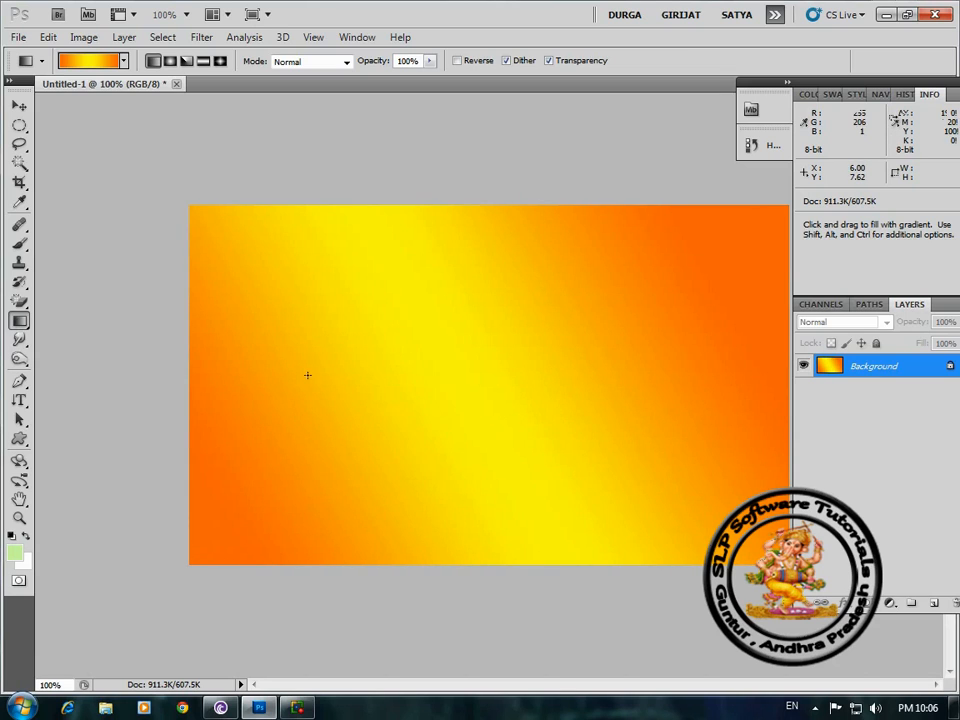
Apply the linear orange-yellow gradient across the canvas diagonally from upper left to lower right.
left_click_drag(506, 354, 707, 452)
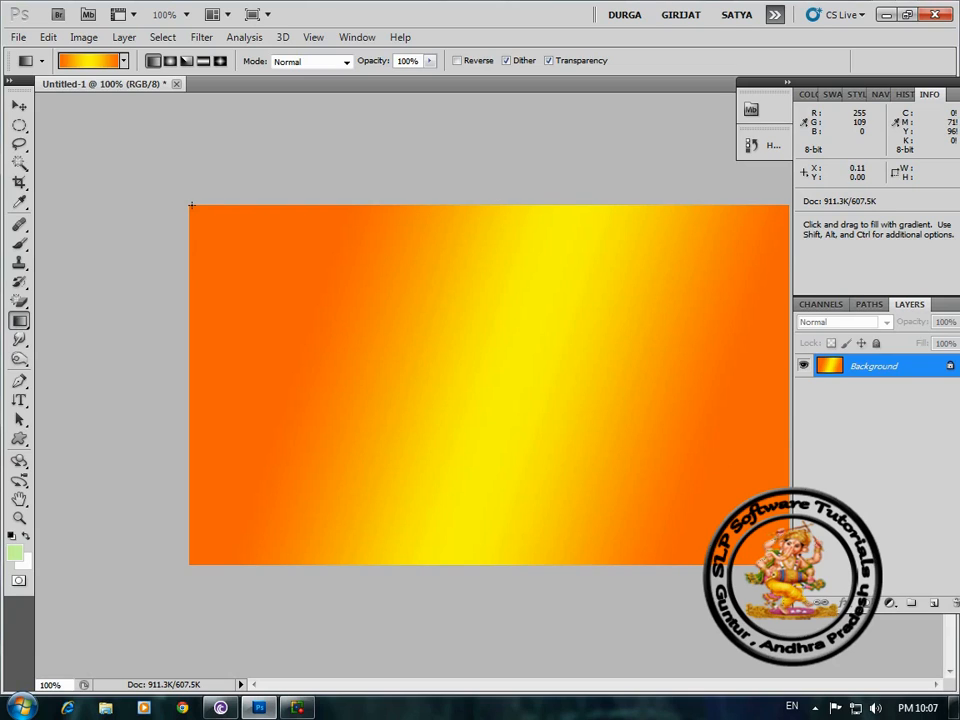
Make an elliptical selection about 6.4 by 5.5 cm in the canvas's upper left and fill it with the blue, white and gold gradient preset.
left_click(18, 128)
left_click_drag(293, 267, 443, 398)
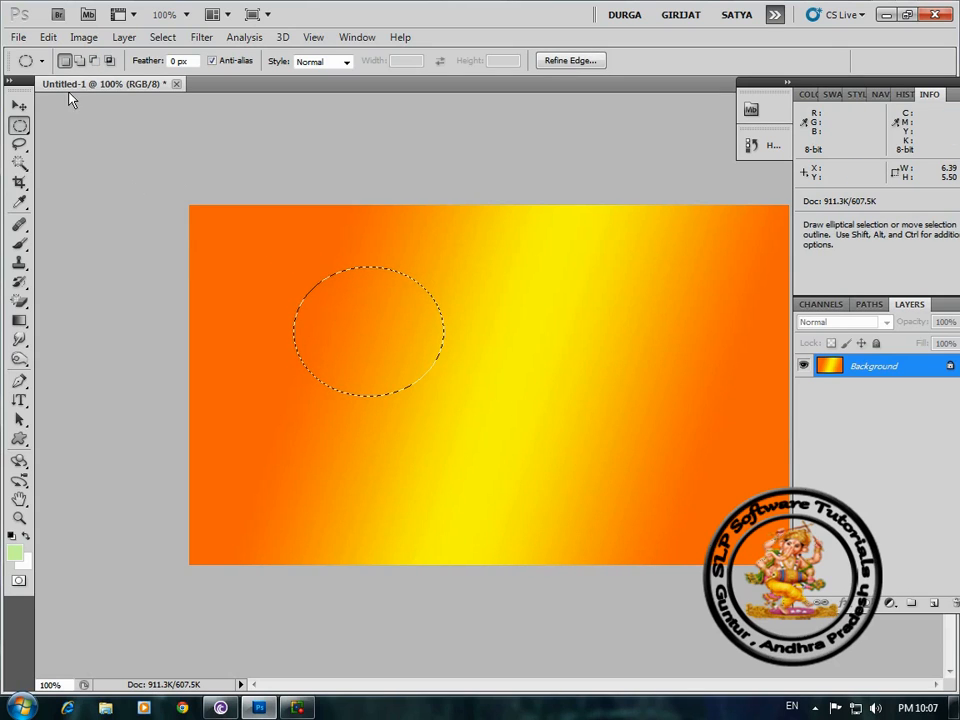
left_click(20, 322)
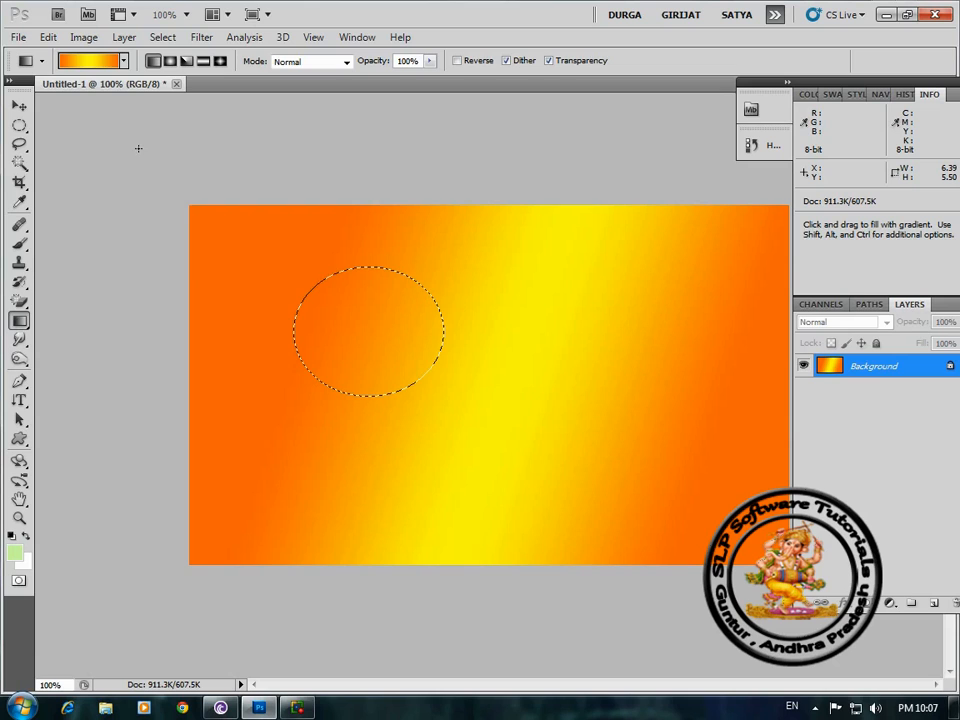
left_click(124, 62)
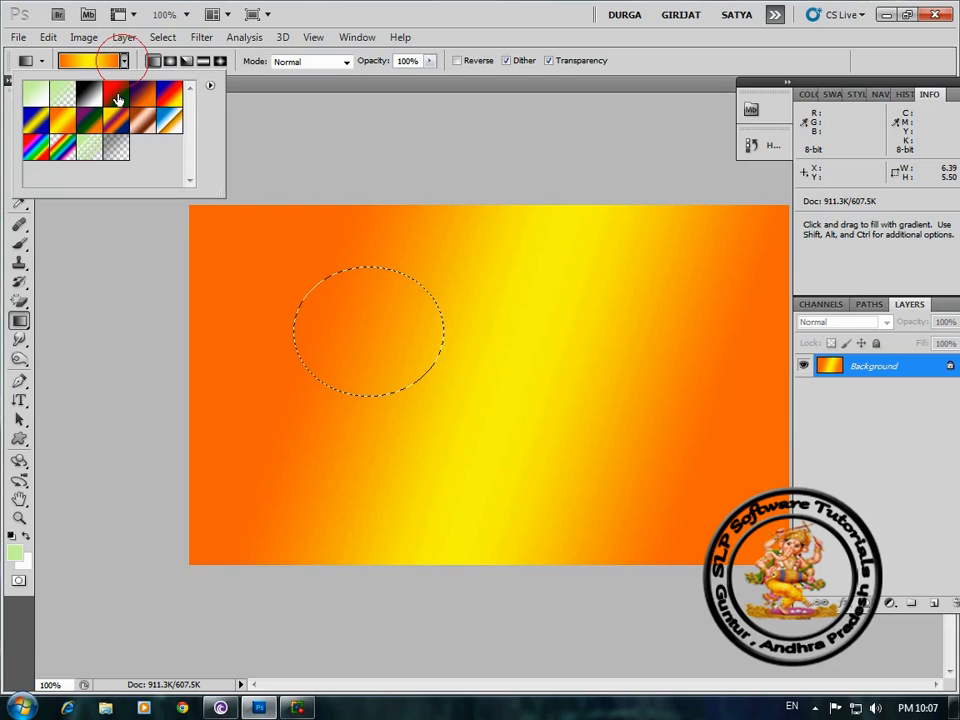
double_click(167, 124)
left_click_drag(366, 381, 300, 315)
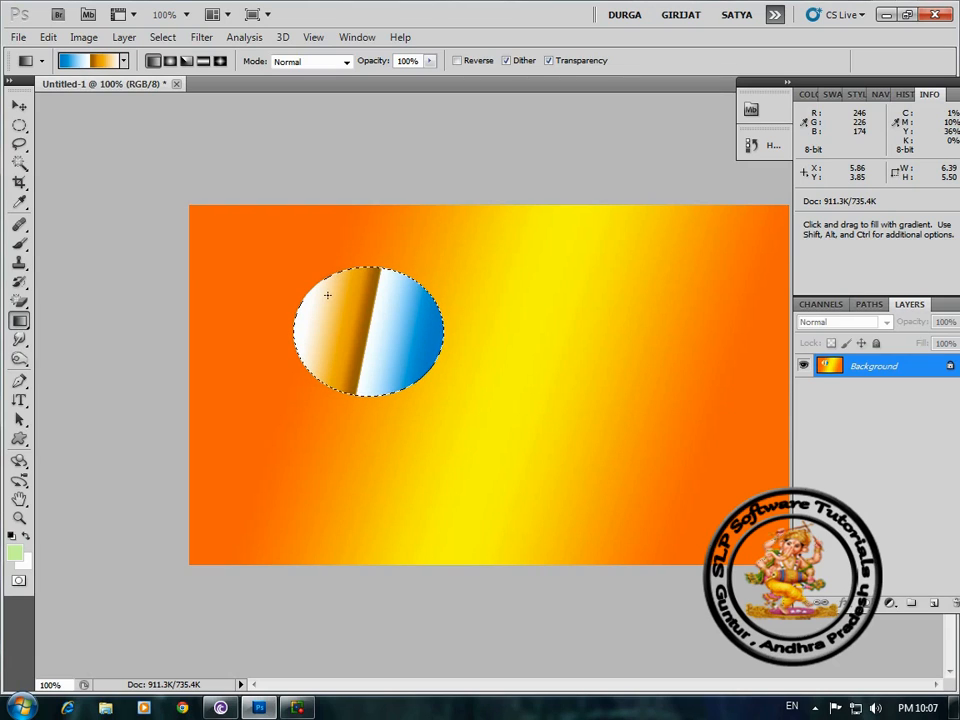
Select a rectangle about 7.8 by 5.3 cm beside the ellipse and fill it with the light green to white gradient, horizontally and vertically.
left_click(19, 126)
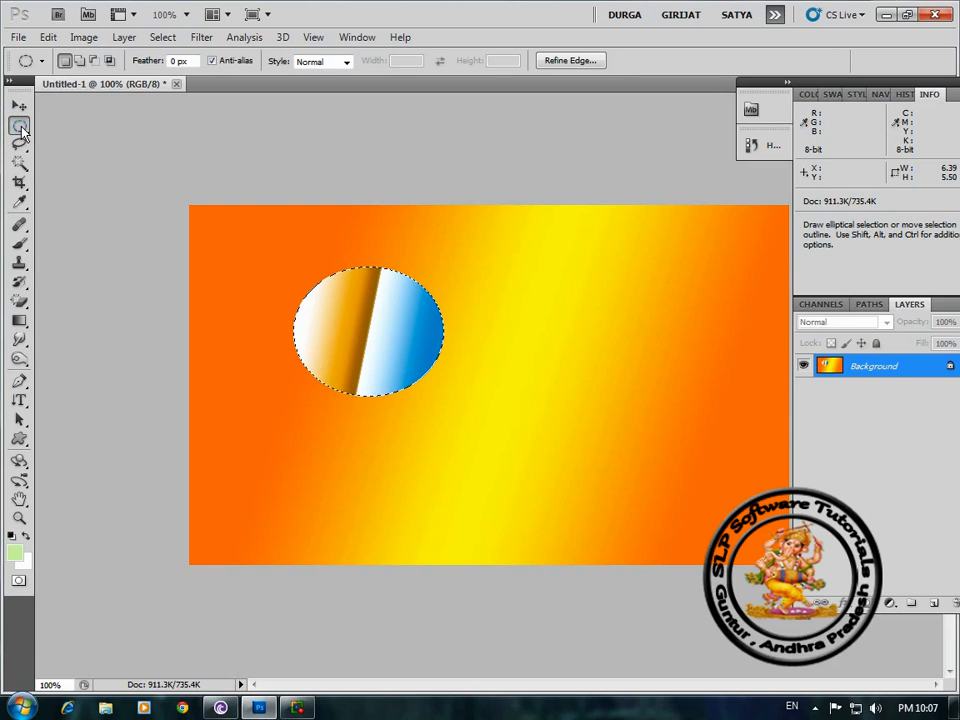
right_click(18, 126)
left_click(80, 131)
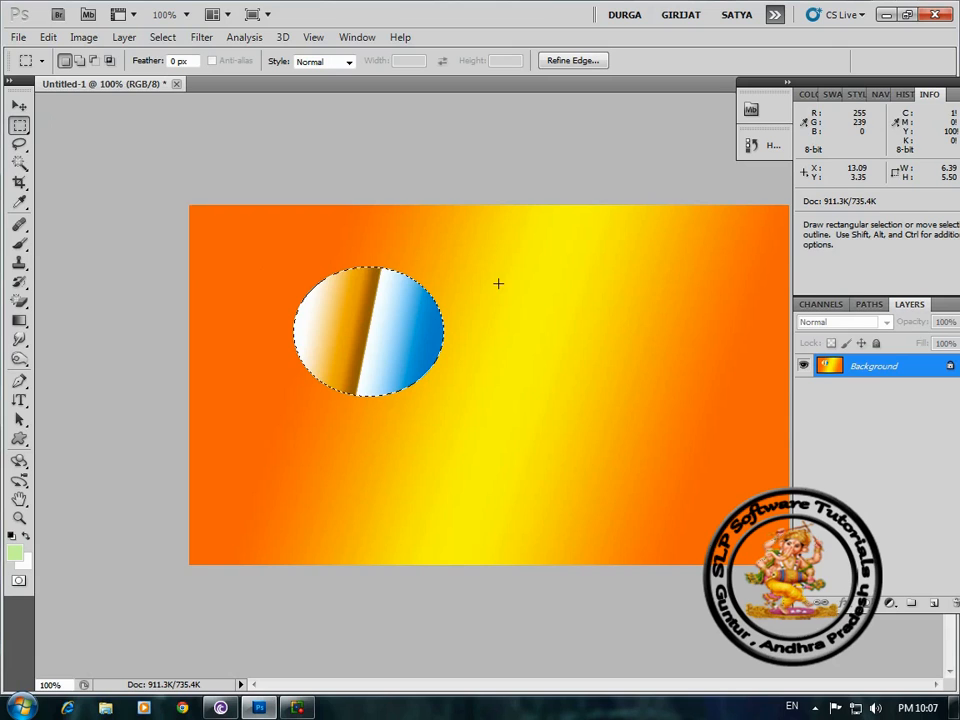
left_click_drag(499, 274, 686, 401)
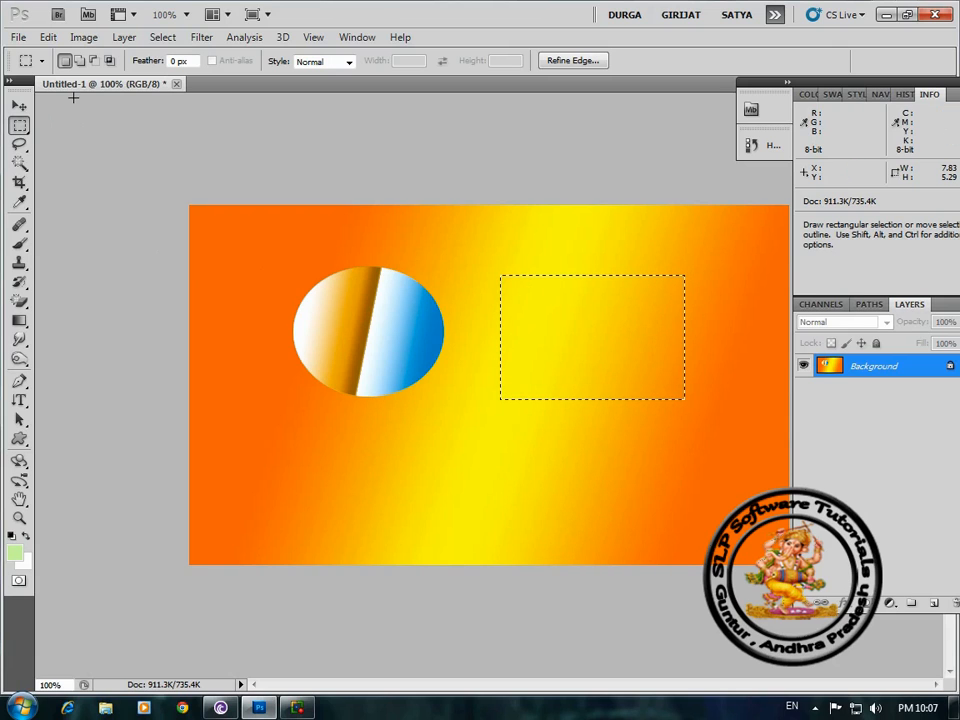
left_click(22, 324)
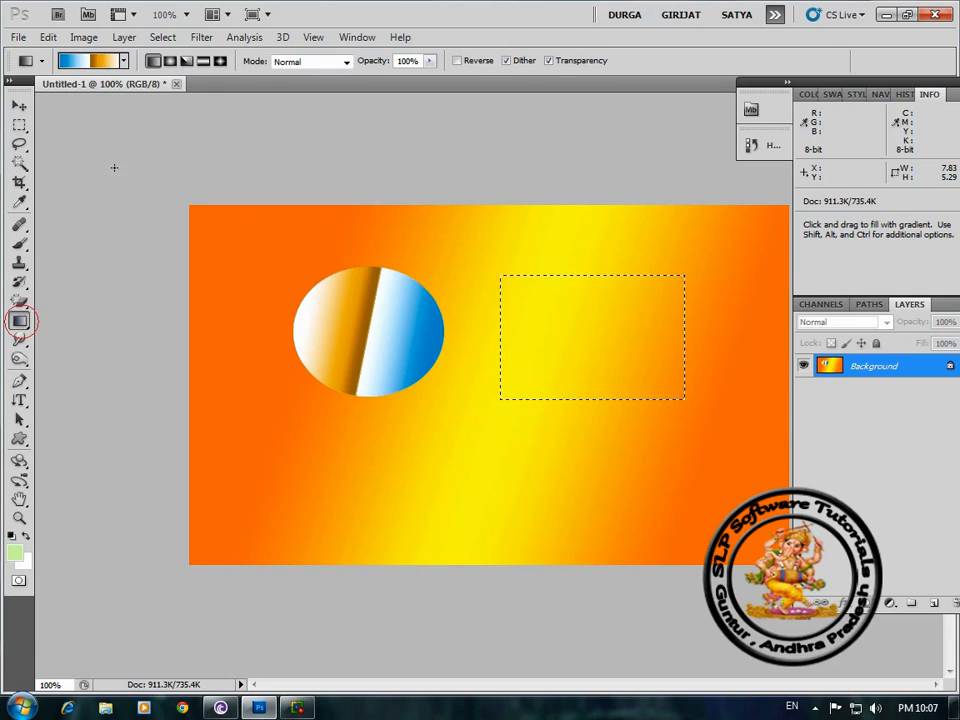
left_click(124, 62)
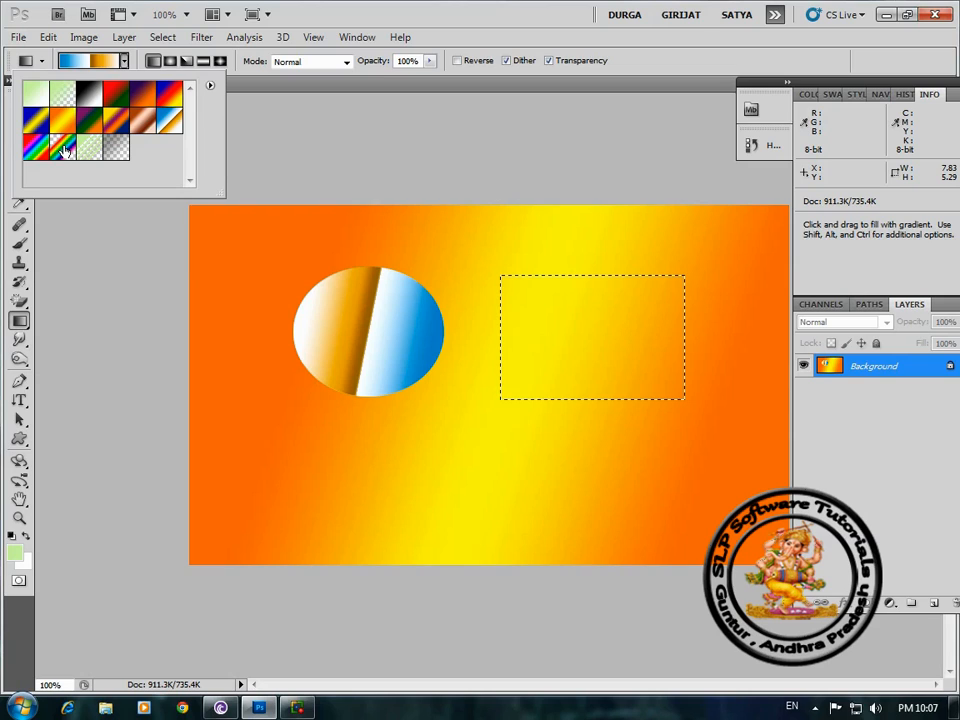
left_click(36, 93)
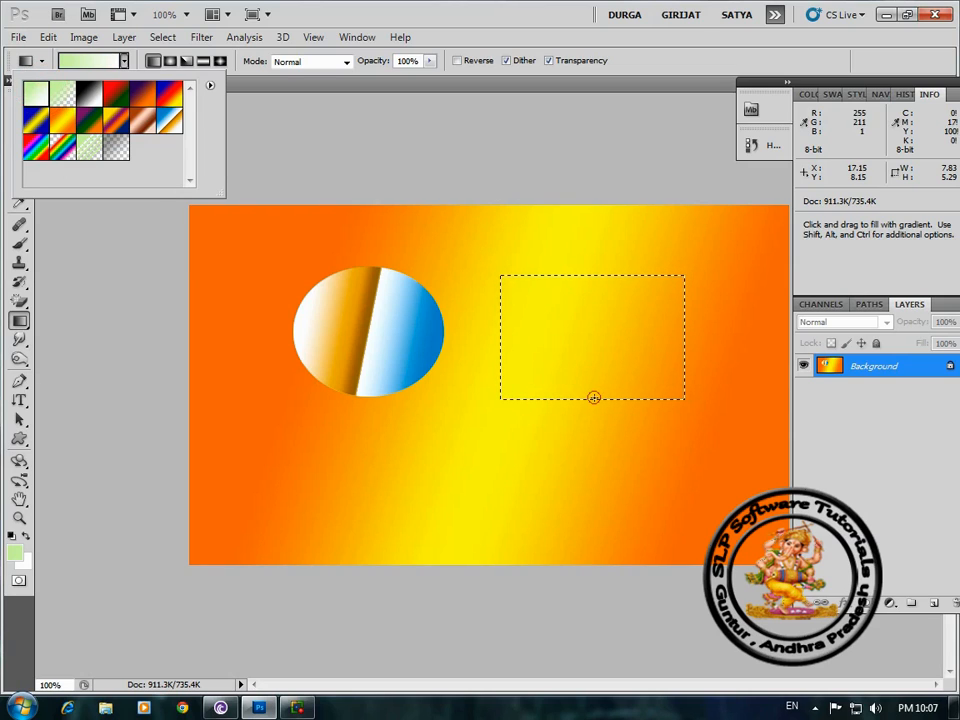
left_click_drag(594, 396, 583, 311)
left_click_drag(507, 344, 662, 343)
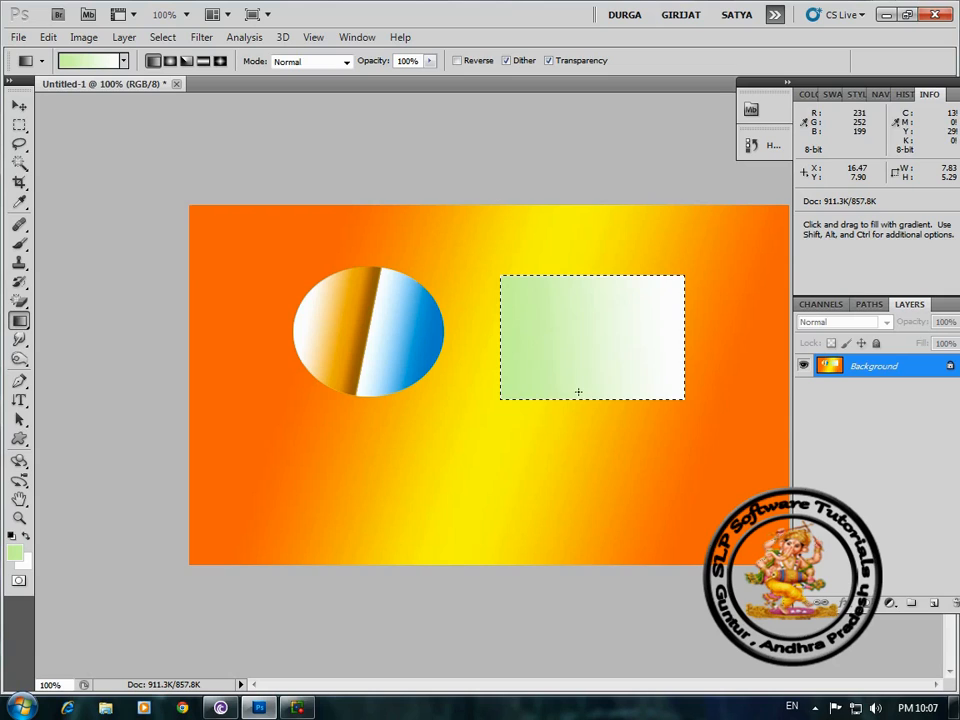
left_click_drag(574, 396, 579, 268)
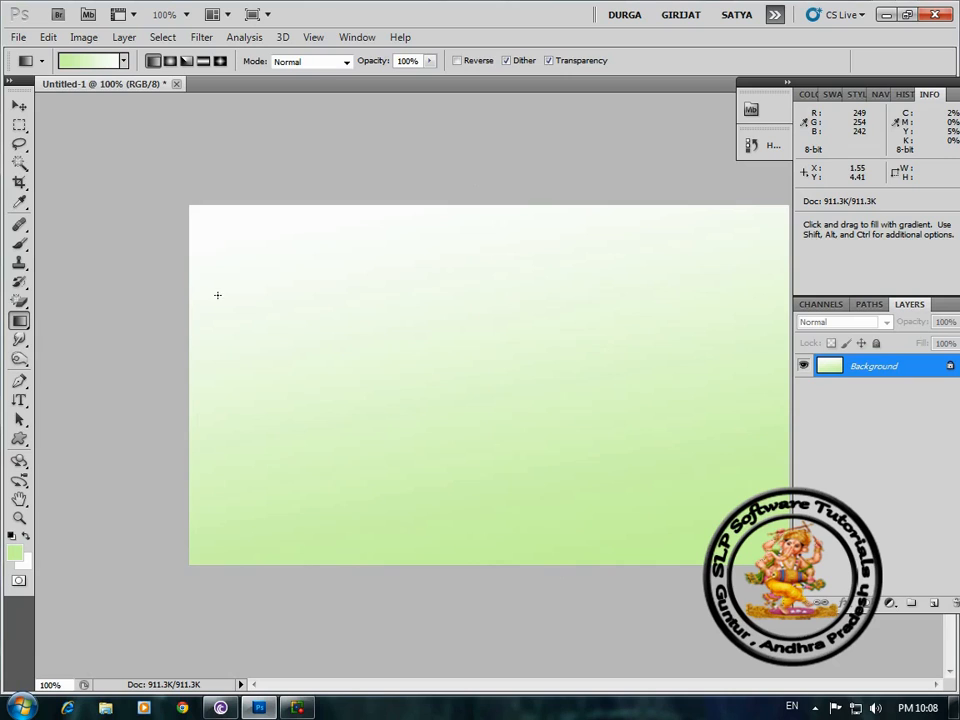
Apply the light green to white gradient horizontally across the whole canvas, with green on the left.
left_click_drag(210, 354, 680, 371)
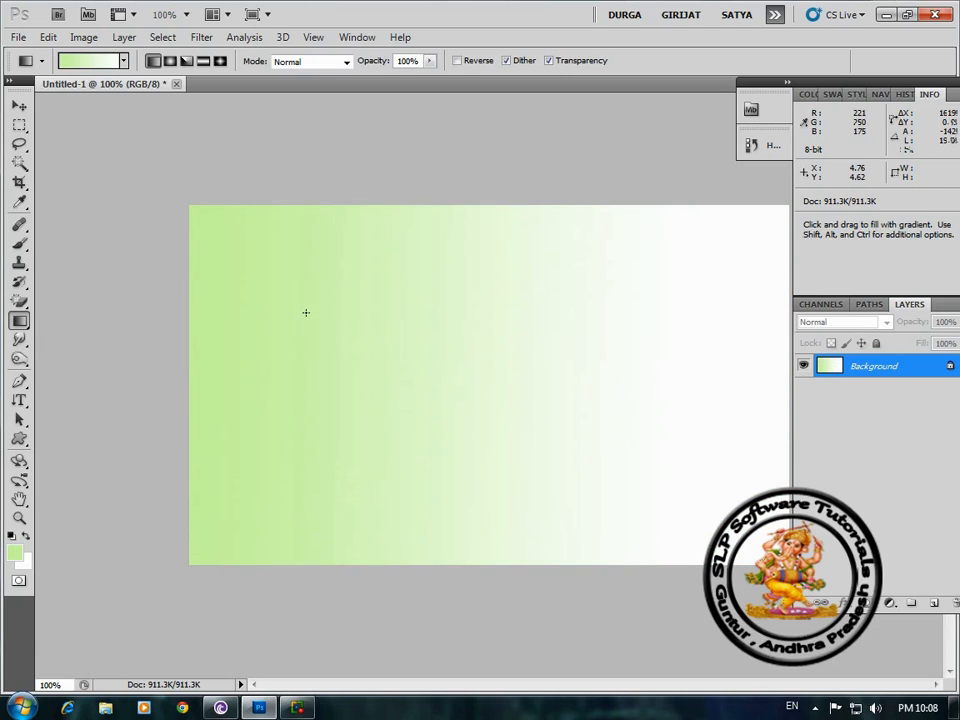
Replace the current gradient presets with the Metals set.
left_click(123, 61)
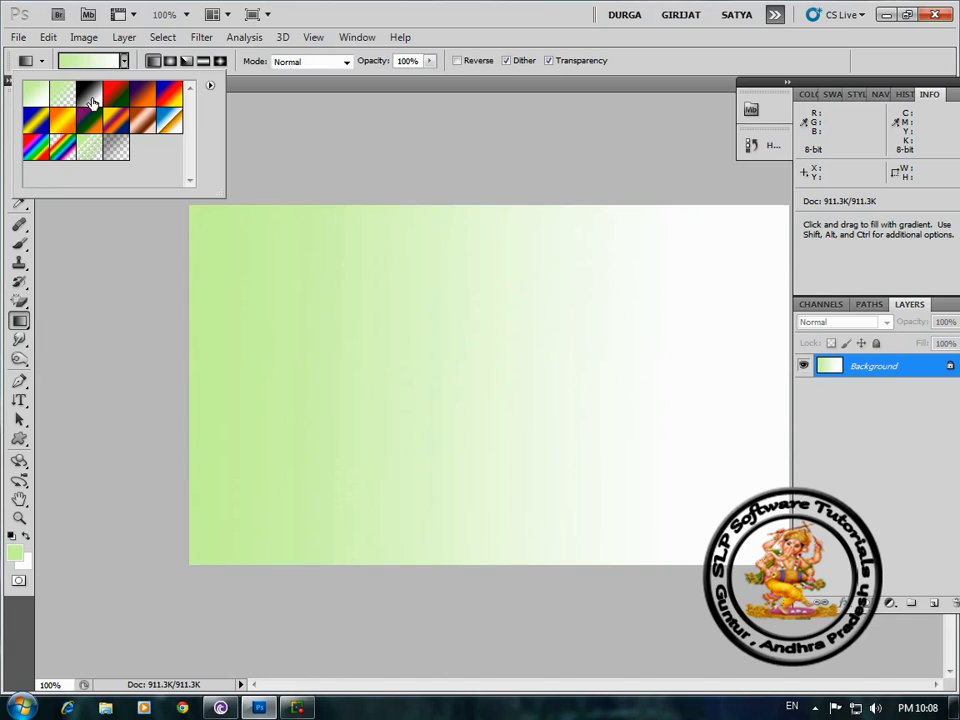
left_click(210, 87)
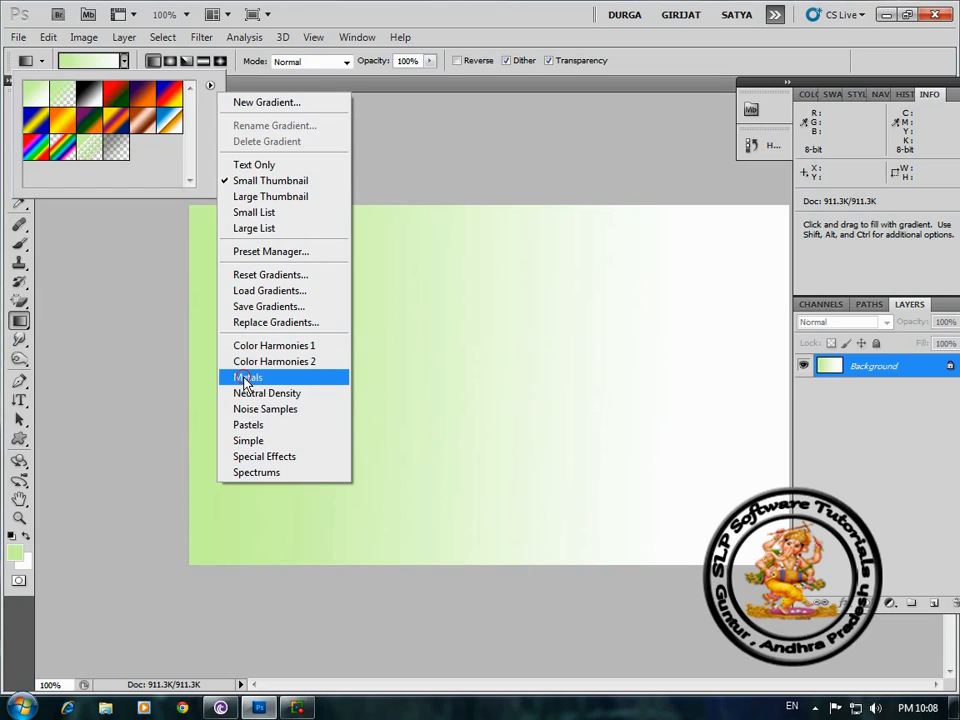
left_click(247, 378)
left_click(390, 275)
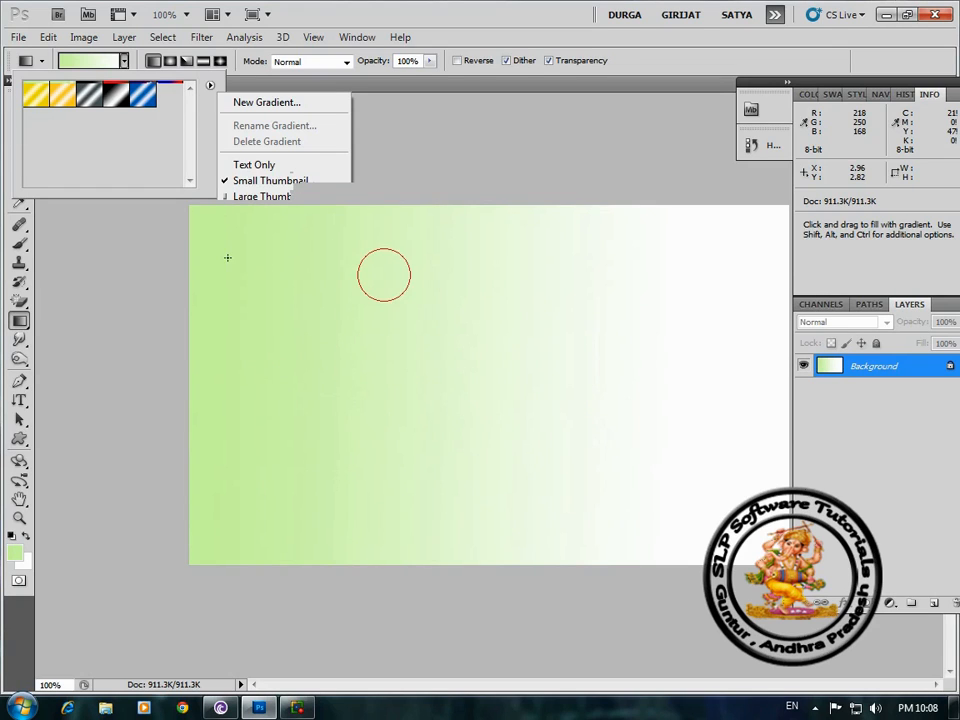
Replace the current gradient presets with the Pastels set.
left_click(210, 86)
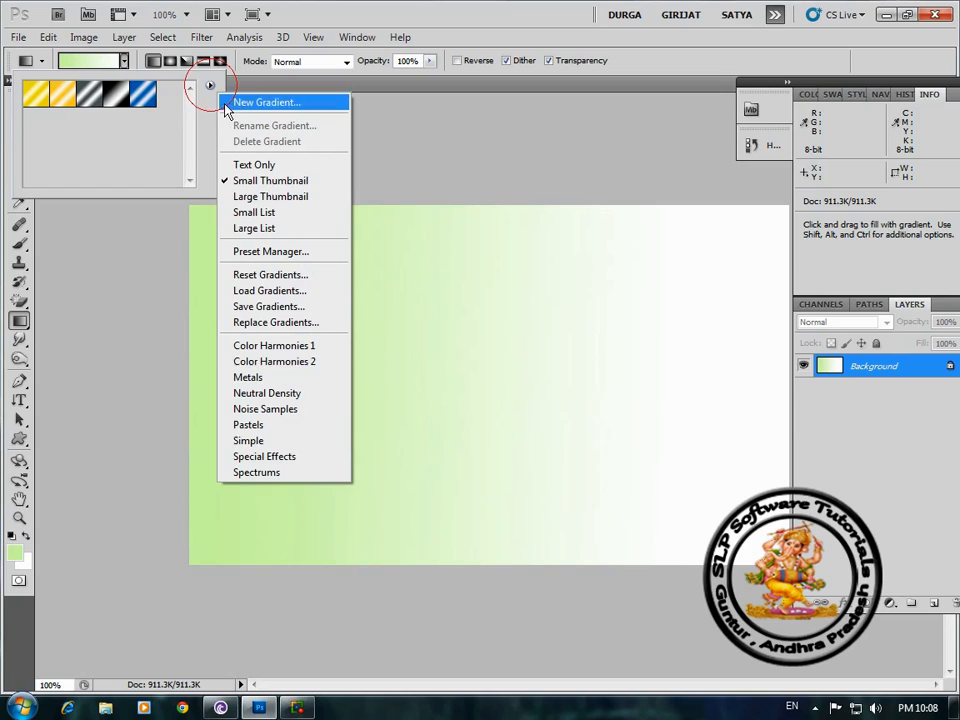
left_click(252, 428)
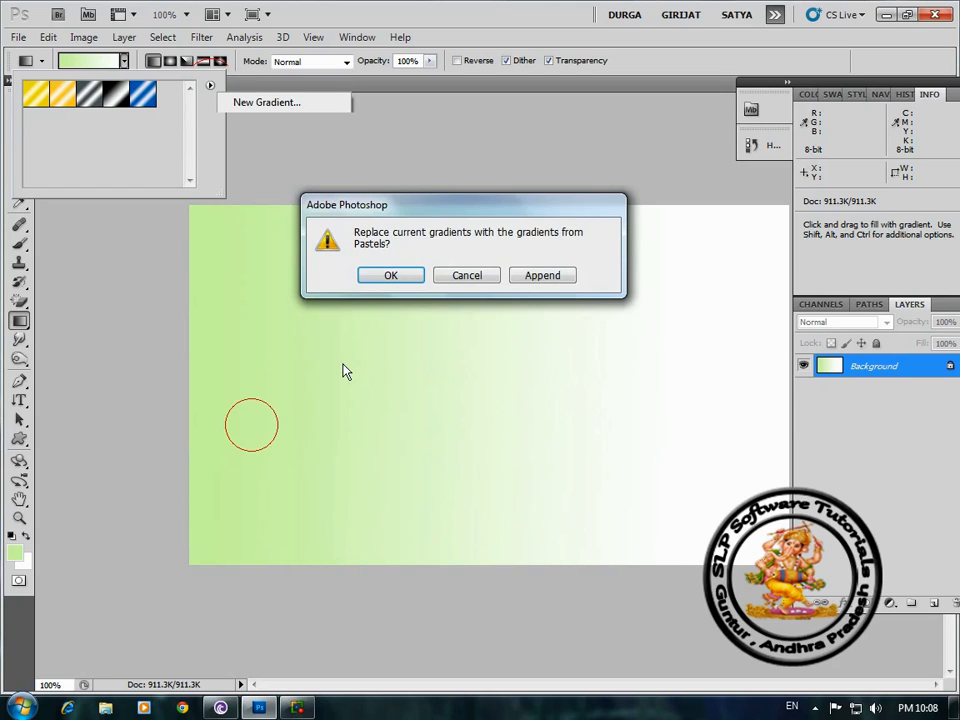
left_click(386, 276)
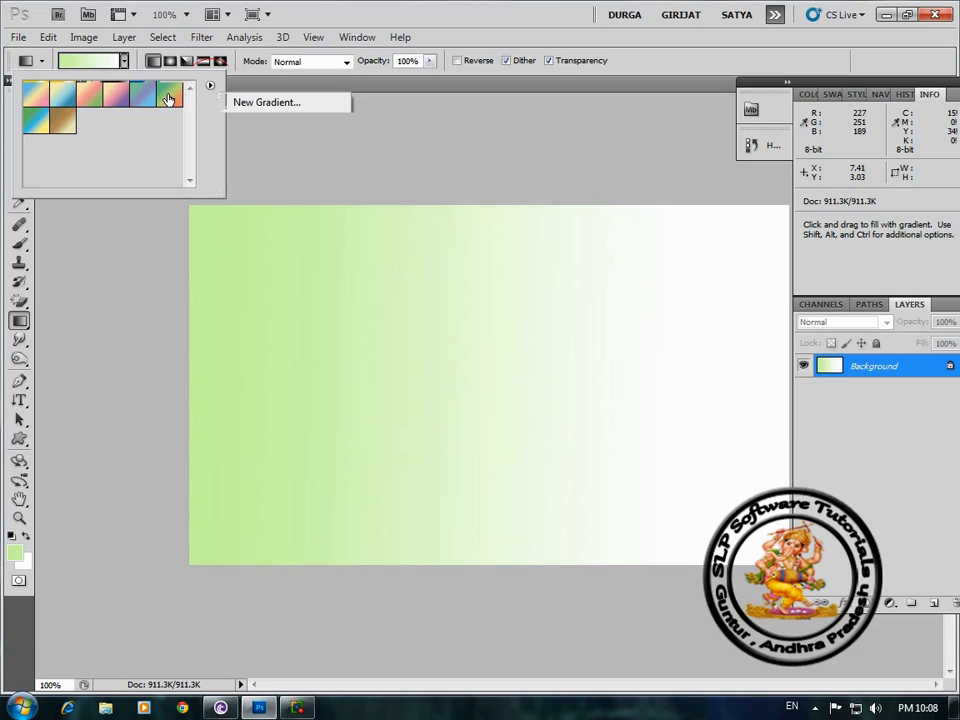
Replace the current gradient presets with the Spectrums set and close the gradient picker.
left_click(212, 88)
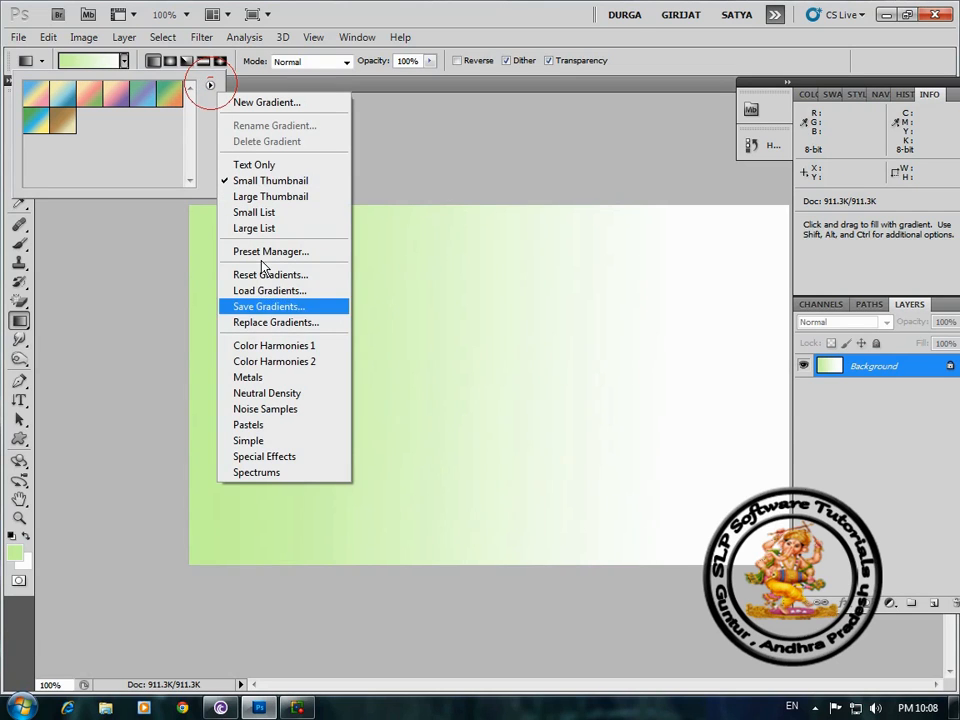
left_click(250, 468)
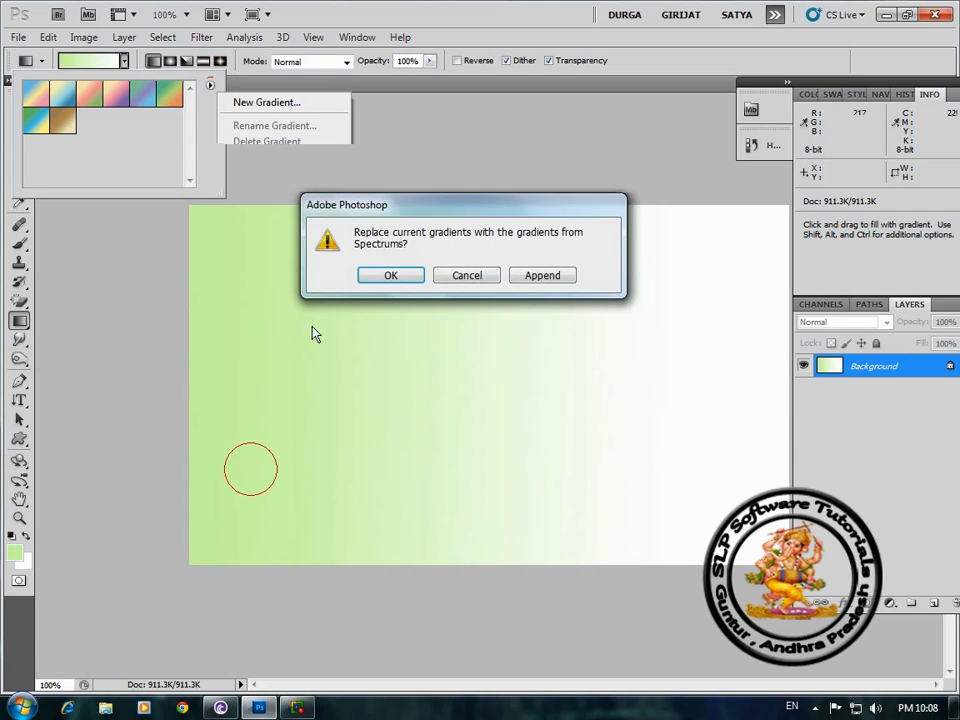
left_click(393, 275)
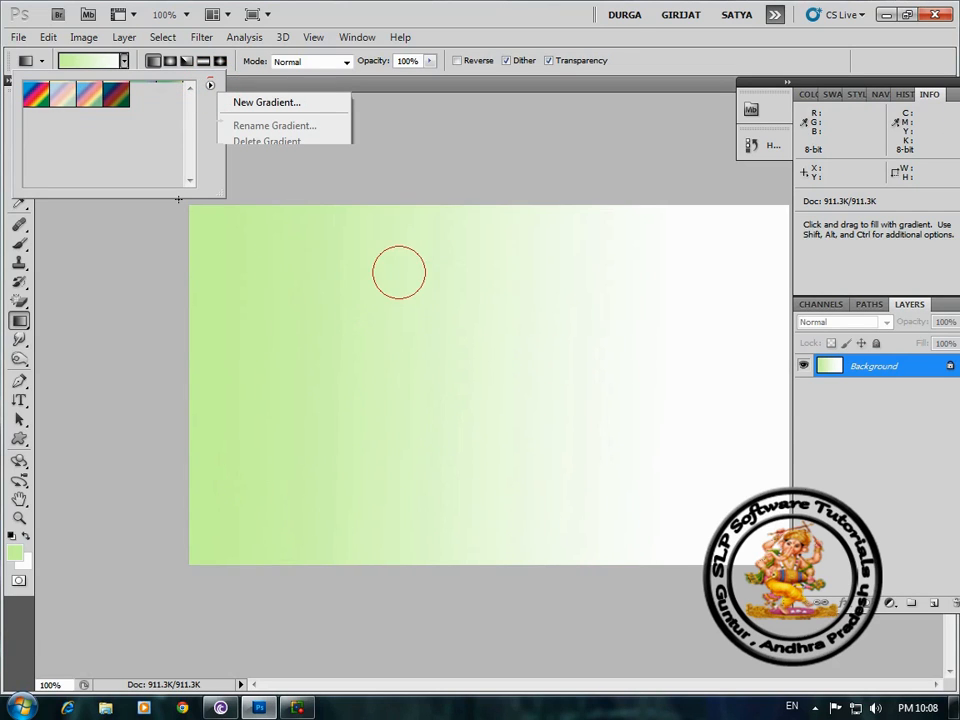
left_click(124, 62)
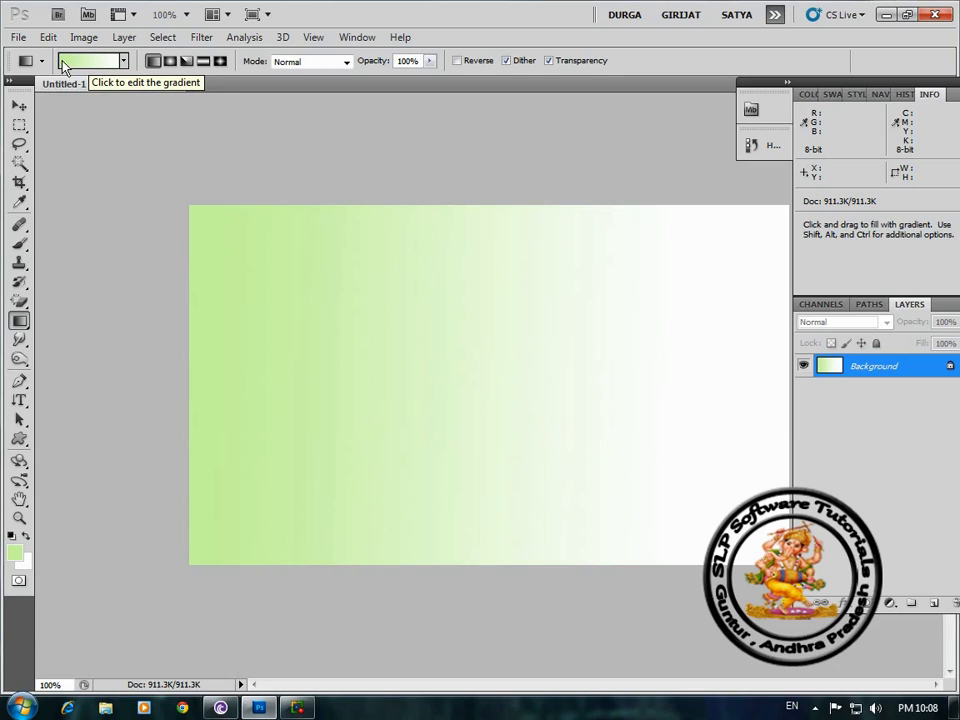
Open the current gradient in the Gradient Editor and set its starting color stop to light cyan a2f9fa.
left_click(86, 68)
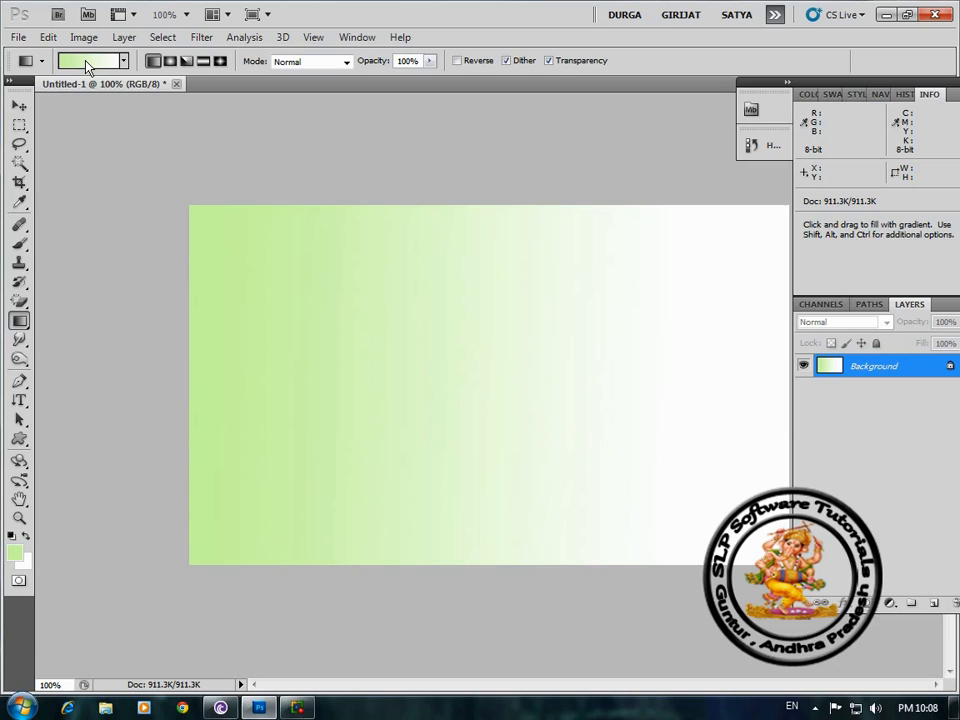
left_click(87, 65)
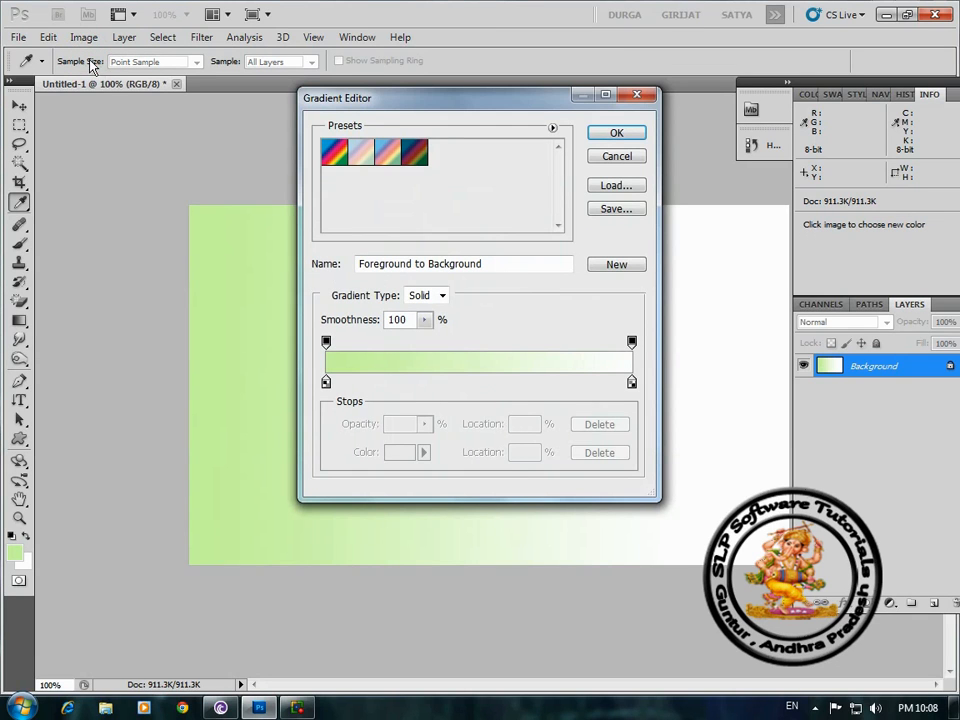
left_click_drag(477, 98, 614, 218)
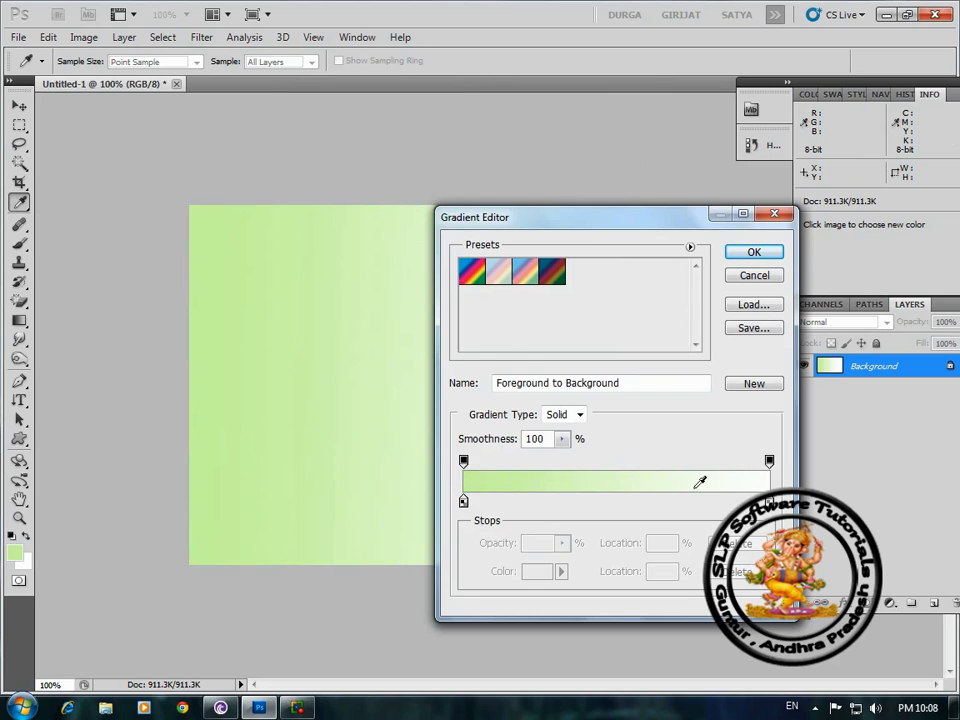
left_click(463, 501)
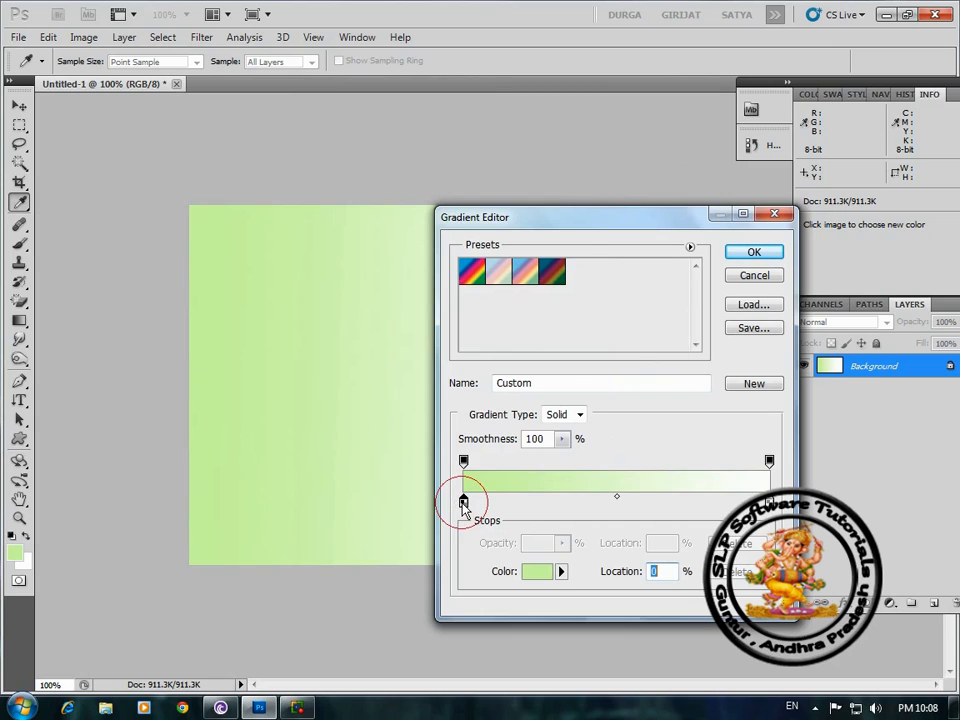
left_click(561, 572)
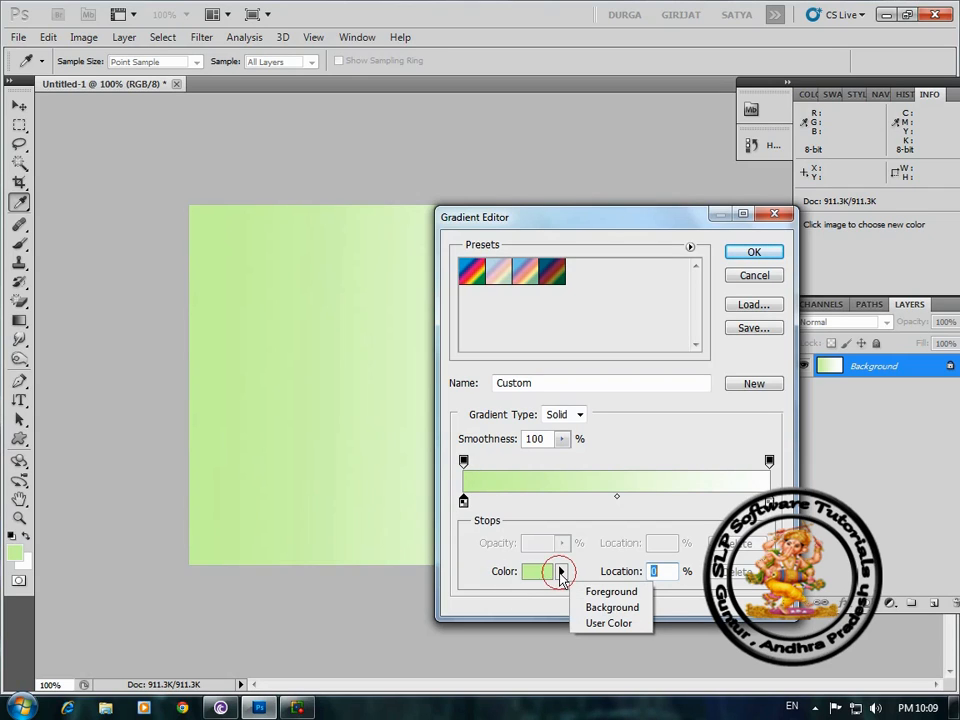
left_click(530, 592)
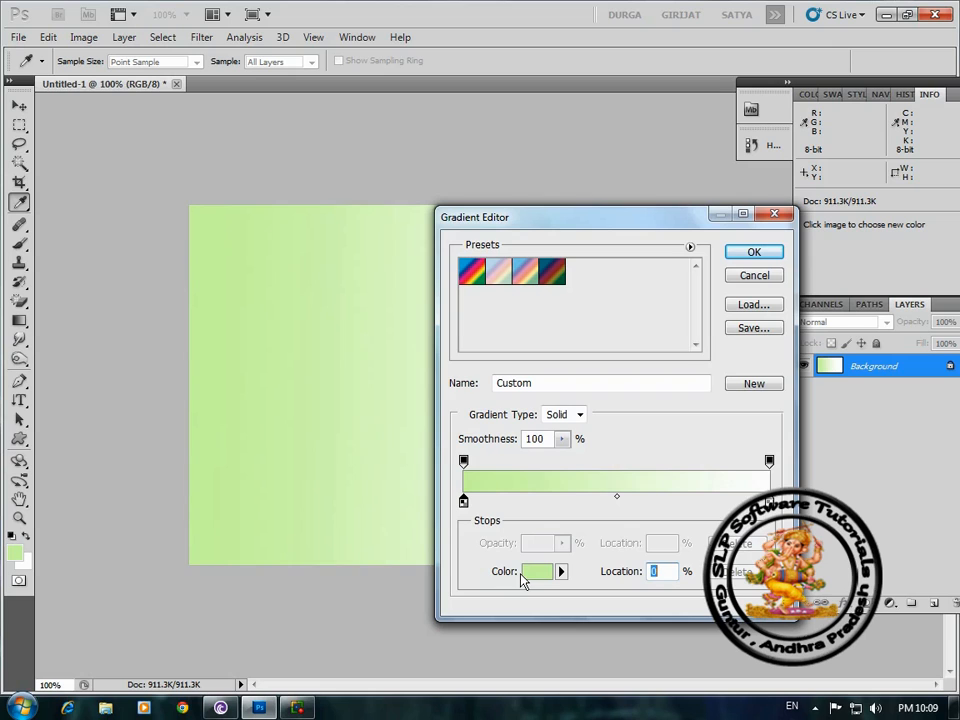
left_click(535, 575)
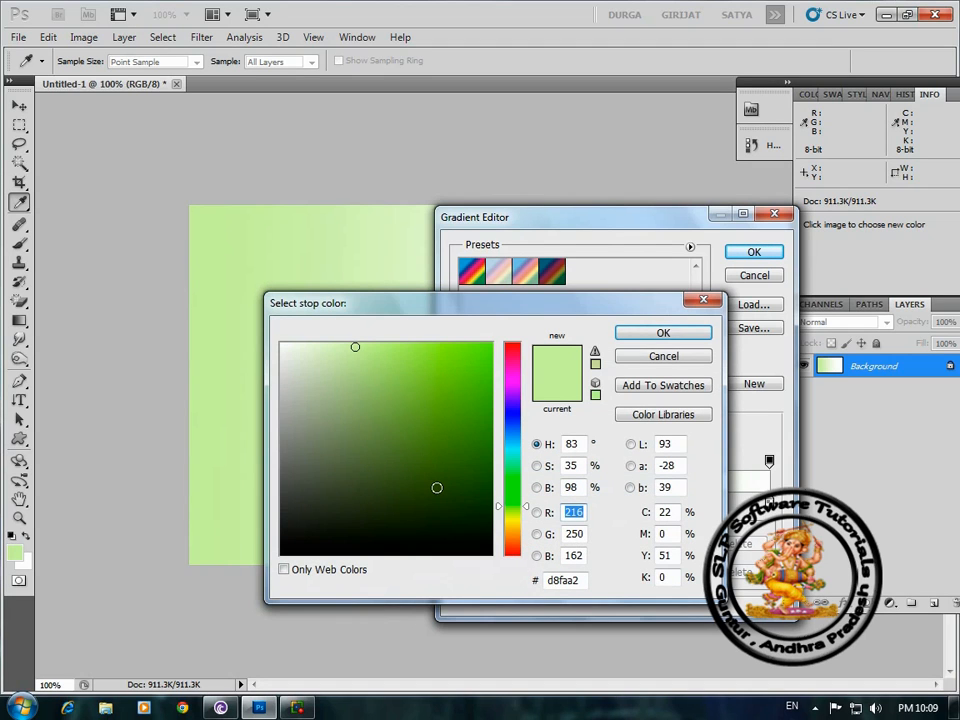
left_click(513, 450)
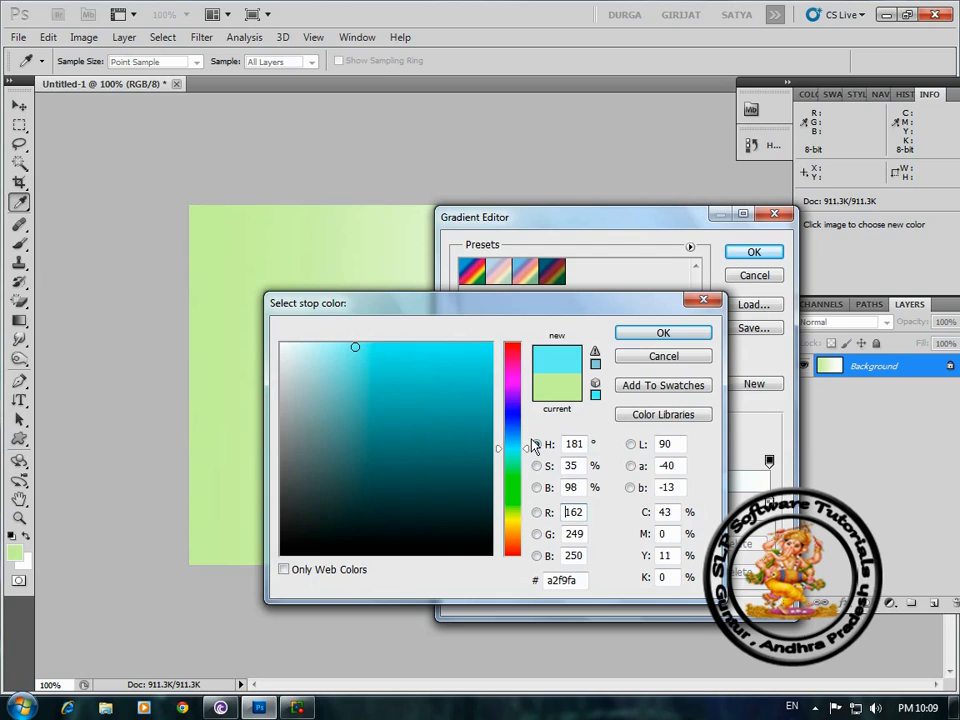
left_click(667, 336)
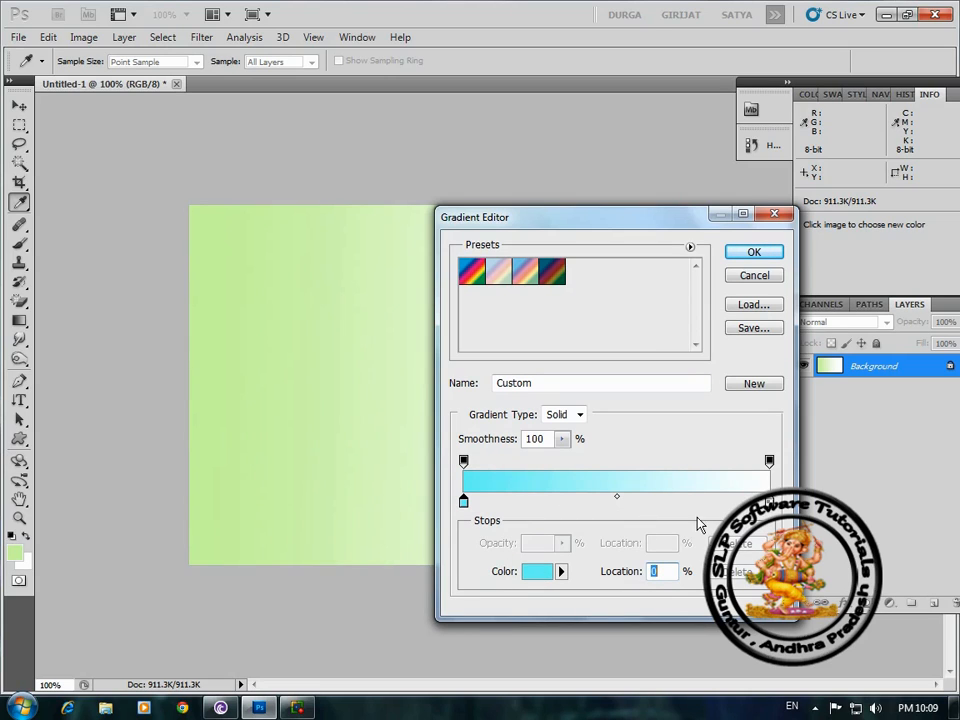
Set the gradient's ending color stop at 100% to a medium green with a hue of 130°.
left_click(770, 502)
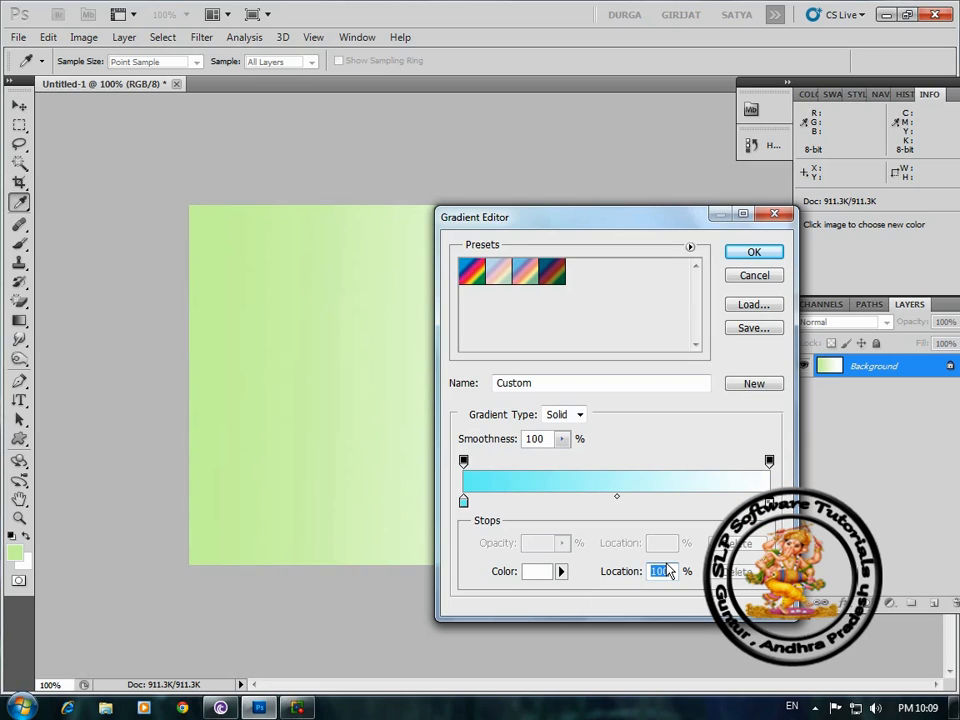
left_click(538, 575)
left_click(512, 478)
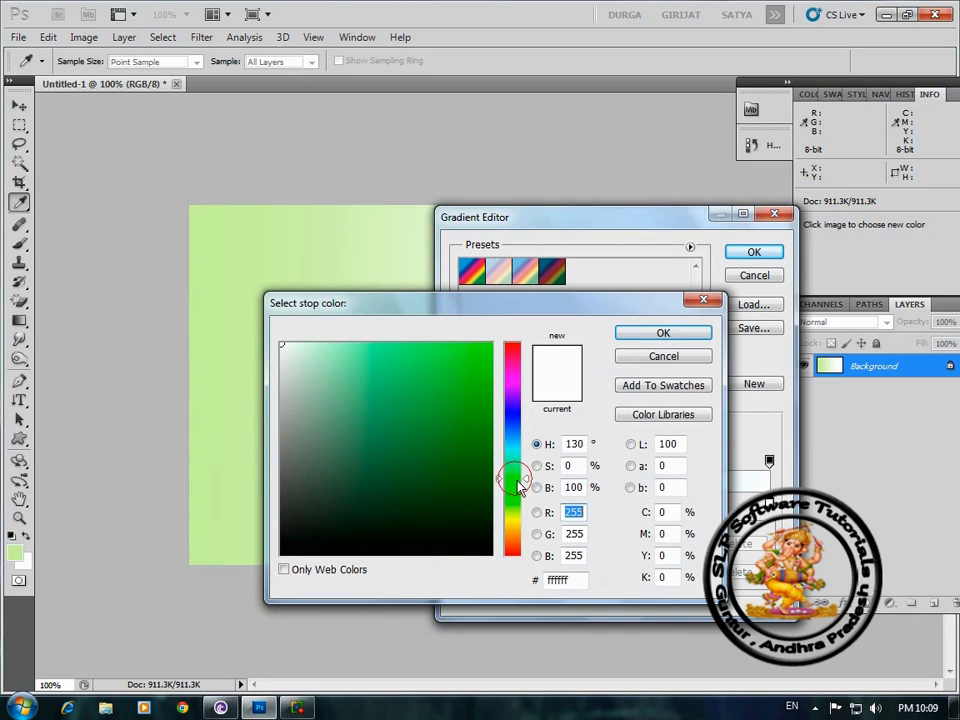
left_click(410, 366)
left_click(640, 338)
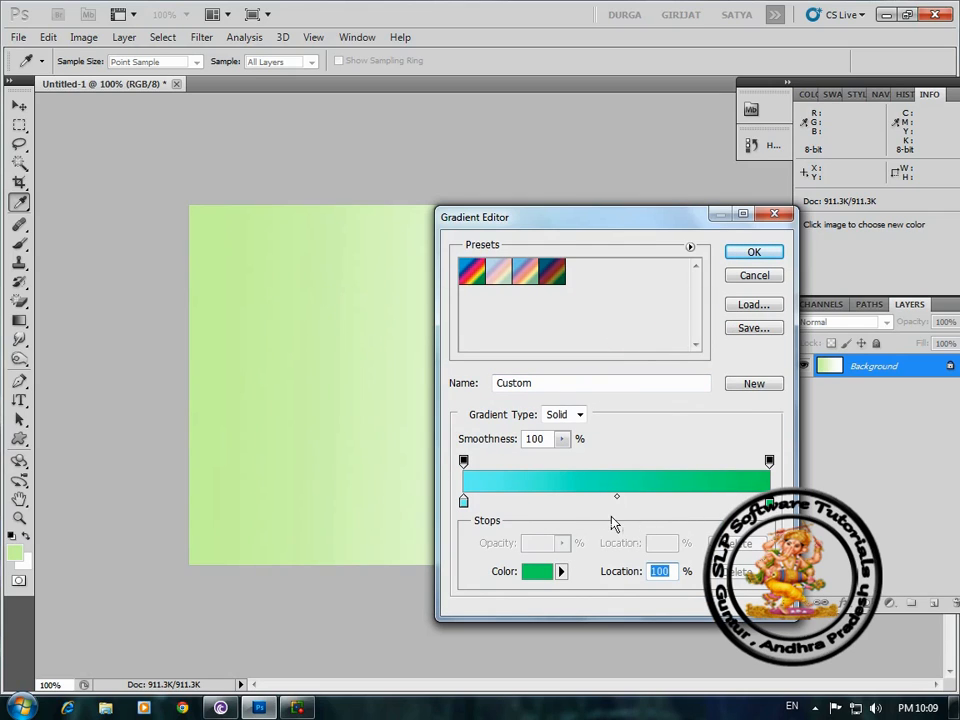
Add a white color stop at 47% between the cyan and green ends of the gradient.
left_click(607, 502)
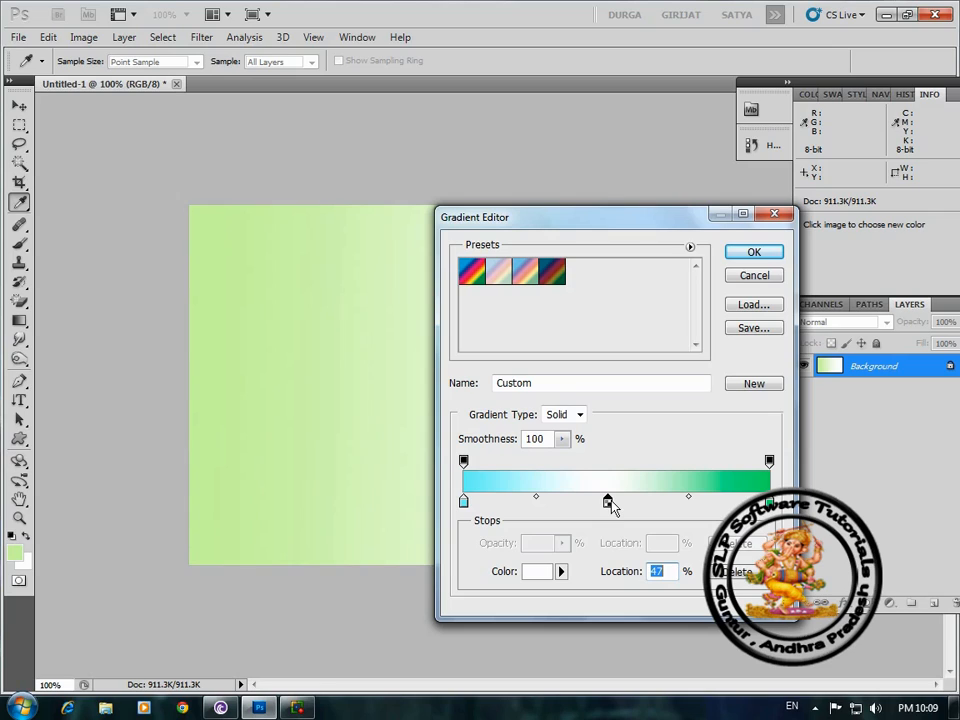
left_click(536, 578)
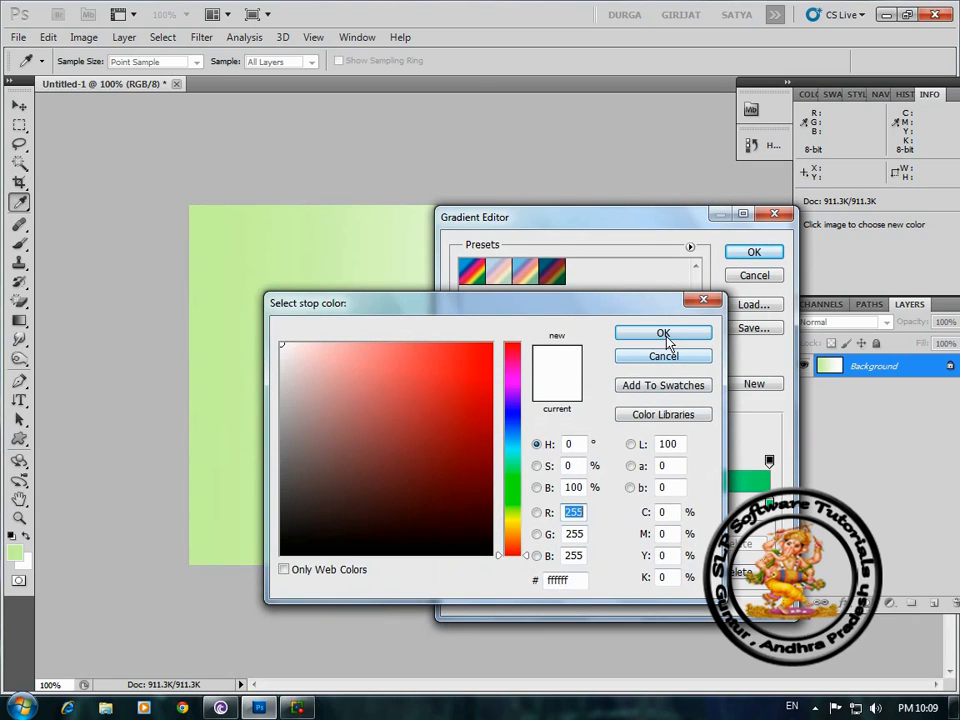
left_click(665, 336)
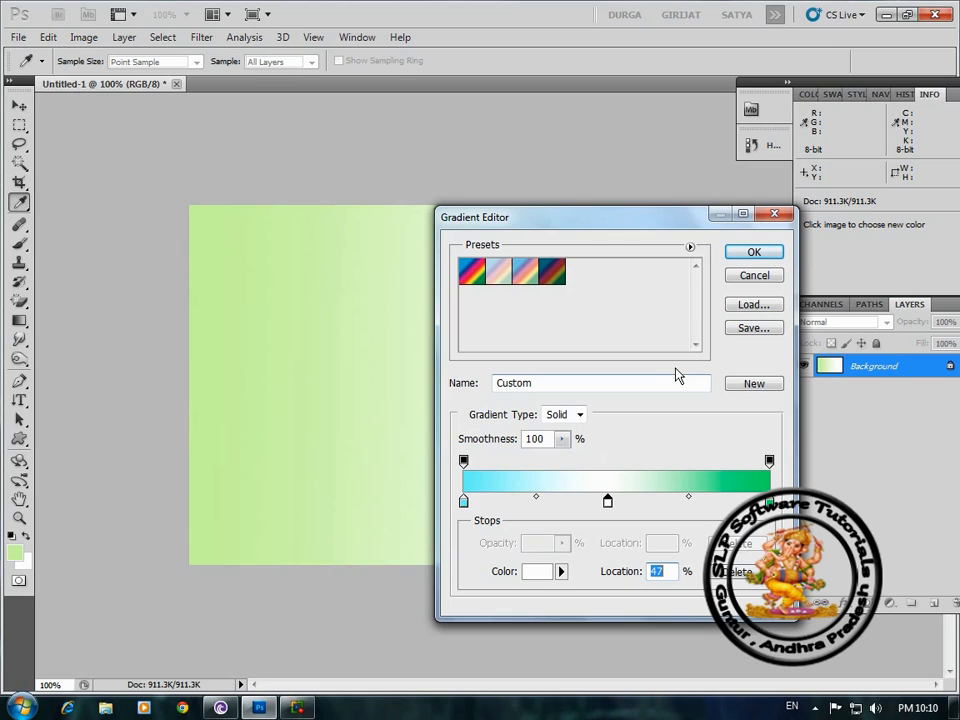
Accept the custom gradient and fill the canvas with it as a linear gradient running from the bottom edge up to the top.
left_click(756, 253)
left_click_drag(432, 550, 472, 221)
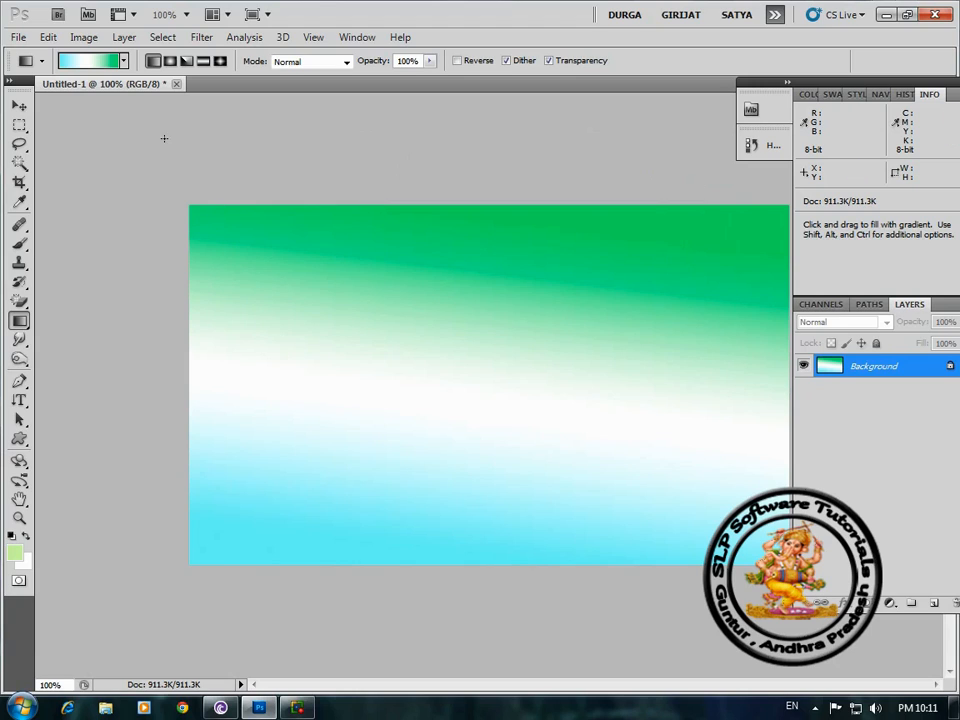
left_click(170, 62)
left_click(186, 62)
left_click(203, 62)
left_click(220, 62)
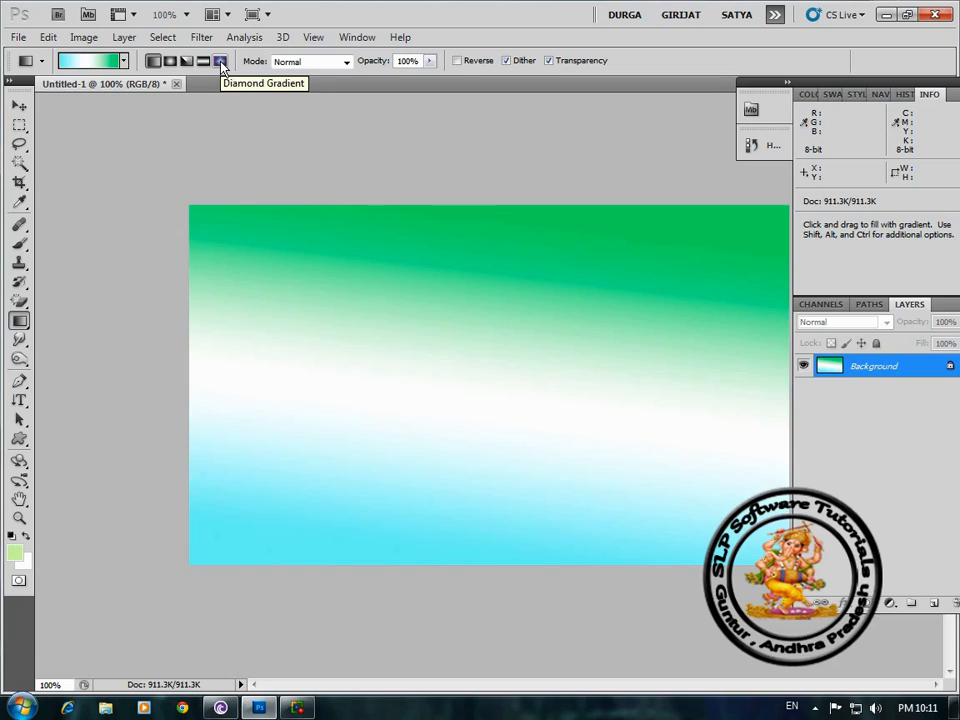
left_click(155, 62)
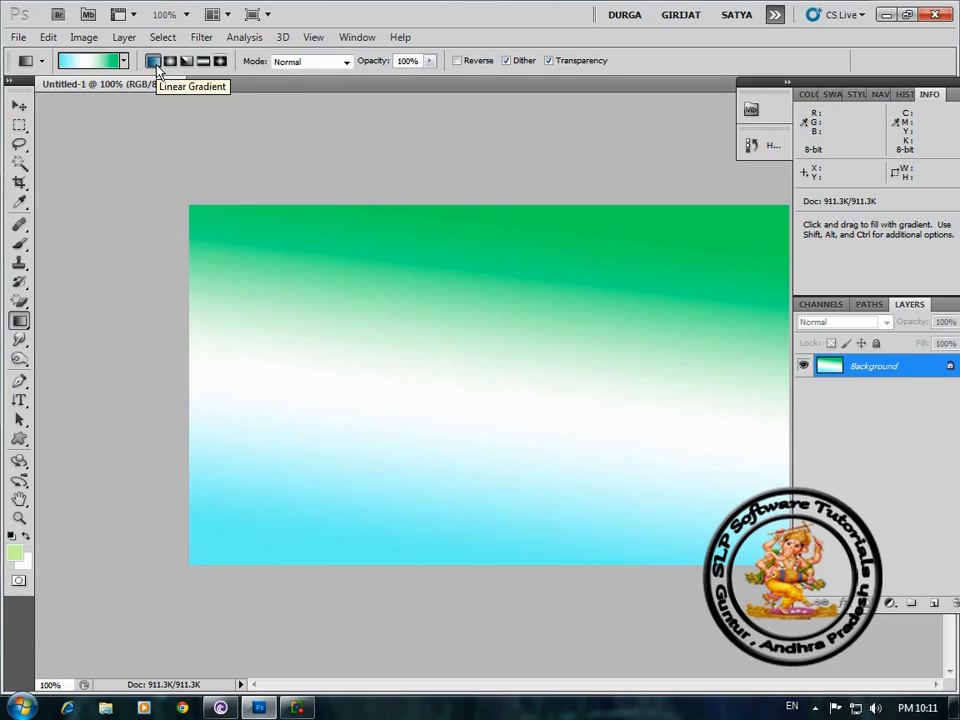
Fill the canvas with radial gradients, first centered low on the canvas, and again centered left of the middle.
left_click(170, 62)
left_click_drag(484, 277, 489, 503)
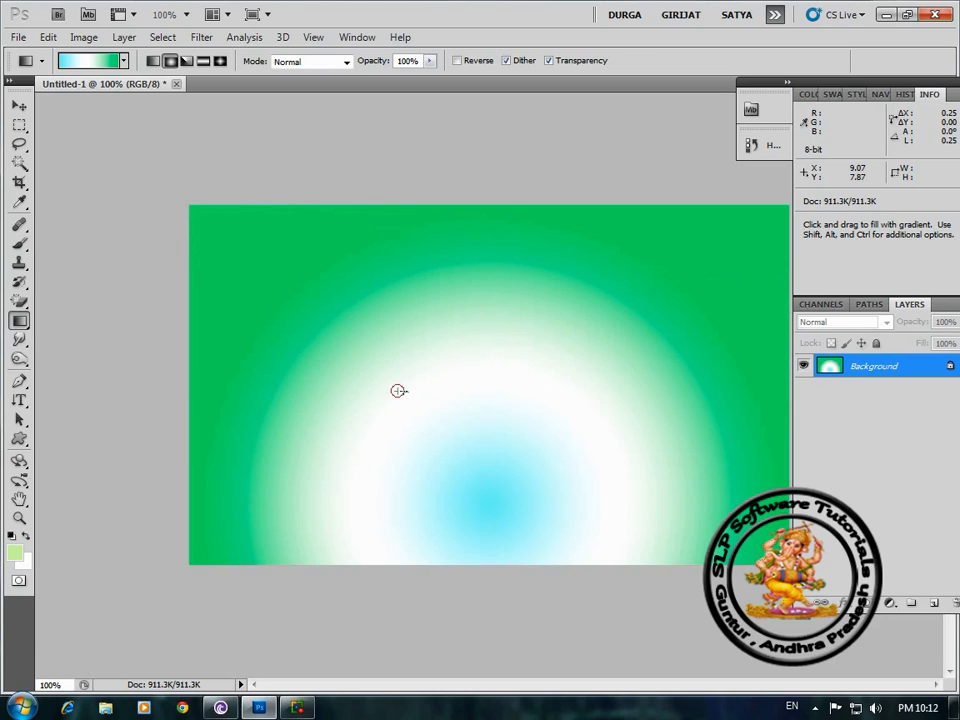
left_click_drag(398, 390, 598, 369)
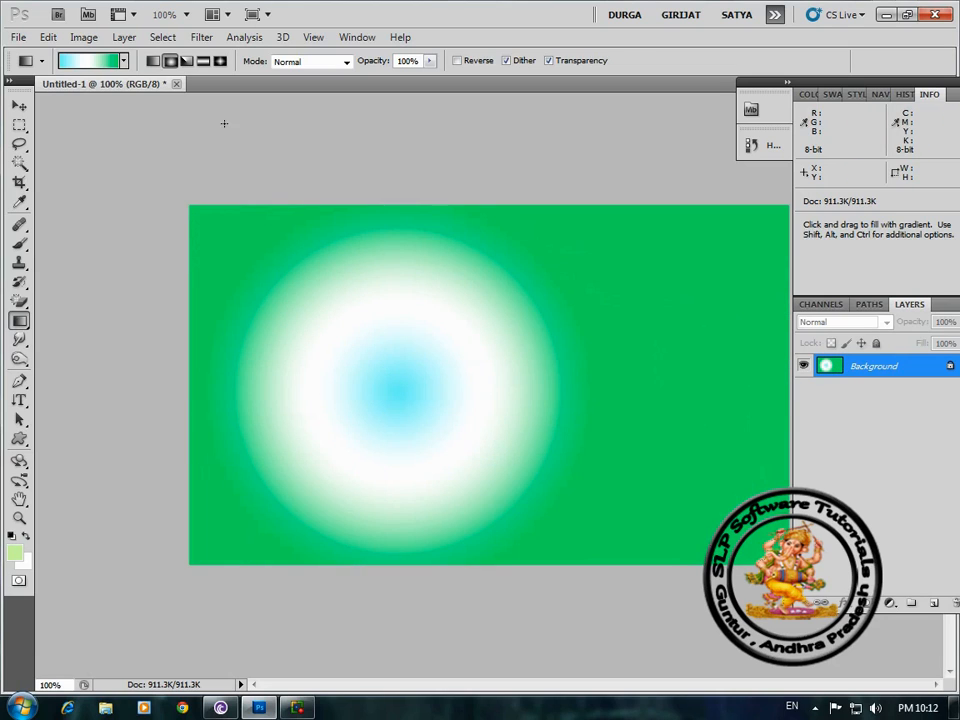
Fill the canvas with angle gradients, ending with one swept from the lower middle toward the top edge.
left_click(187, 62)
left_click_drag(324, 508, 690, 300)
left_click_drag(559, 533, 485, 243)
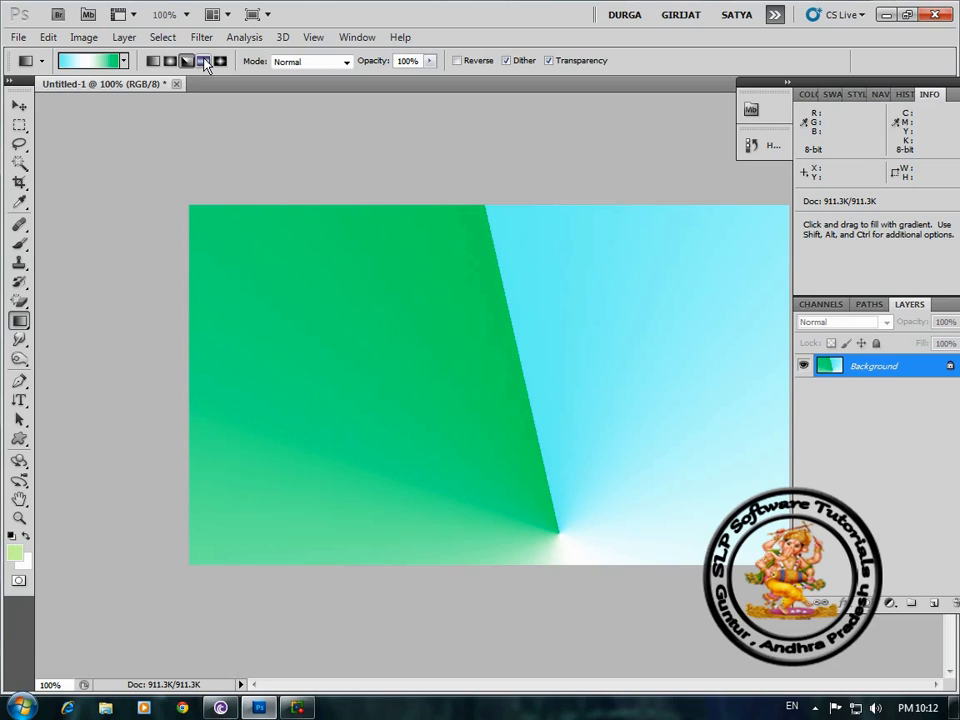
Fill the canvas with a reflected gradient from left to right, and replace it with a diamond gradient drawn upward from the lower middle.
left_click(205, 63)
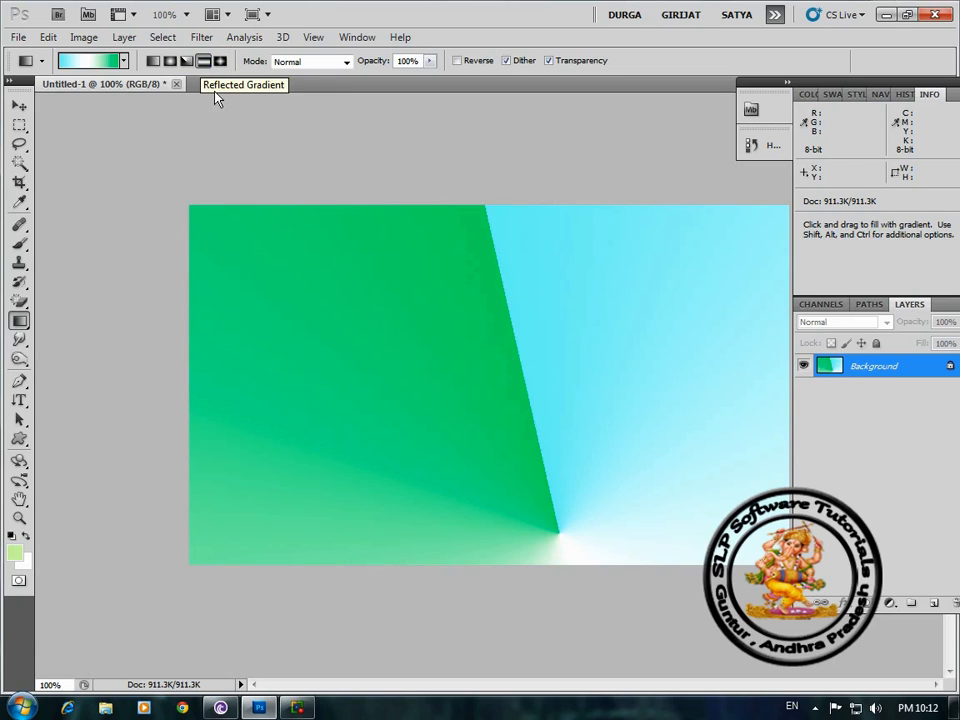
left_click_drag(272, 433, 696, 448)
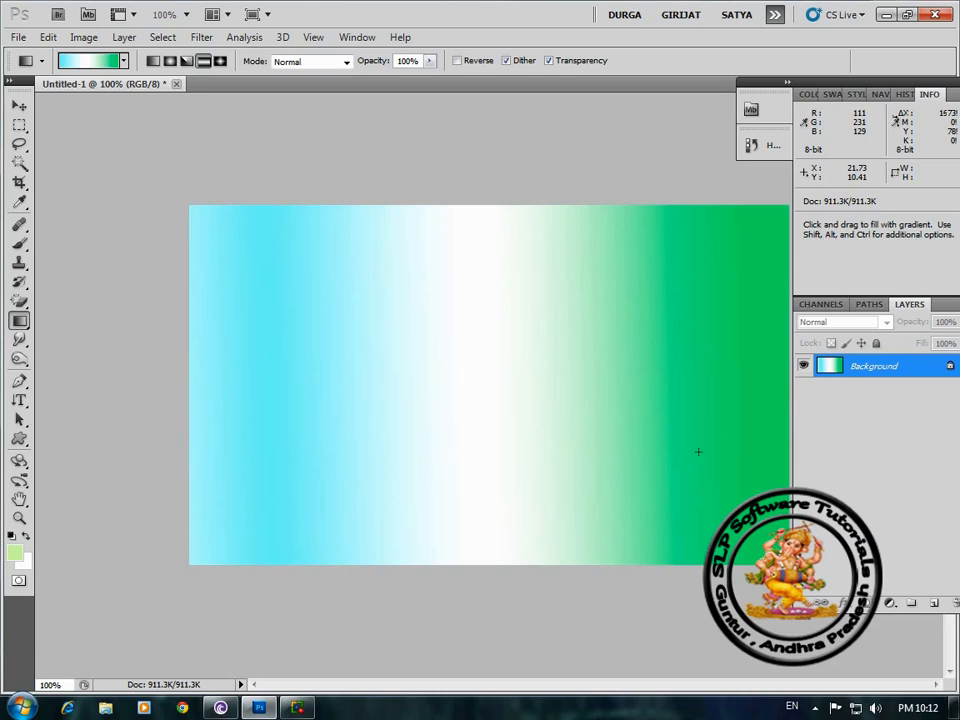
left_click(221, 62)
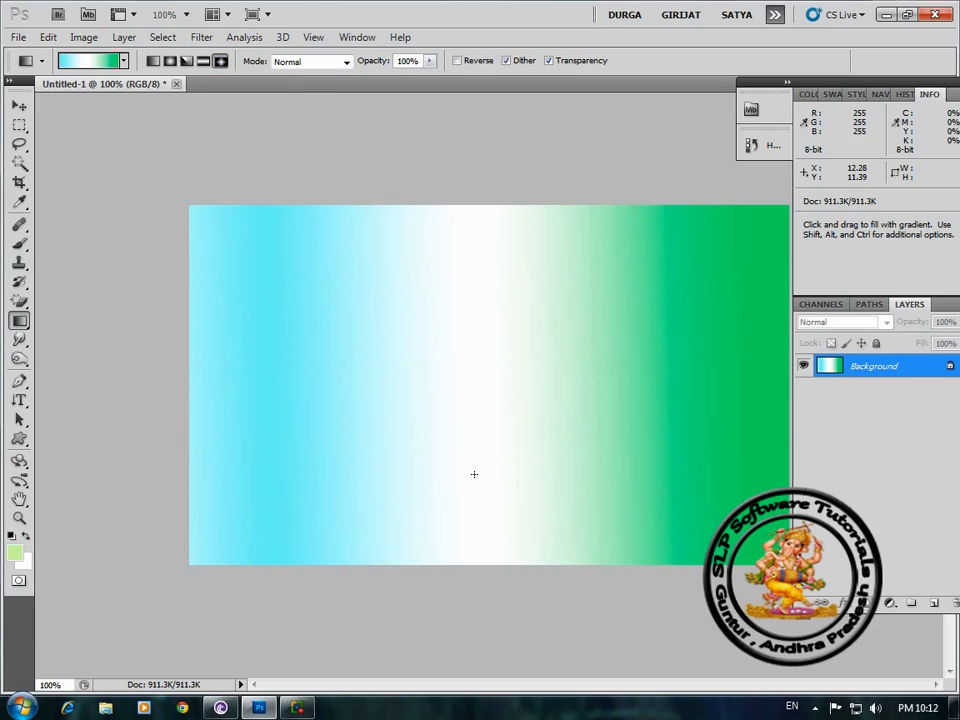
left_click_drag(484, 489, 480, 289)
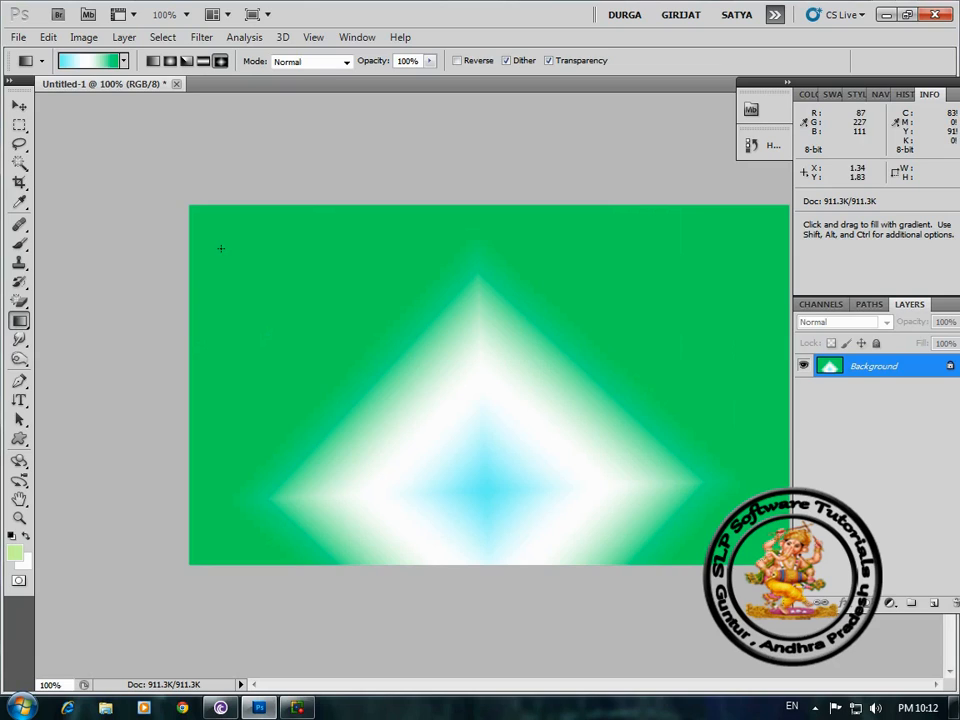
Open the list of tools grouped with the Gradient tool.
right_click(19, 320)
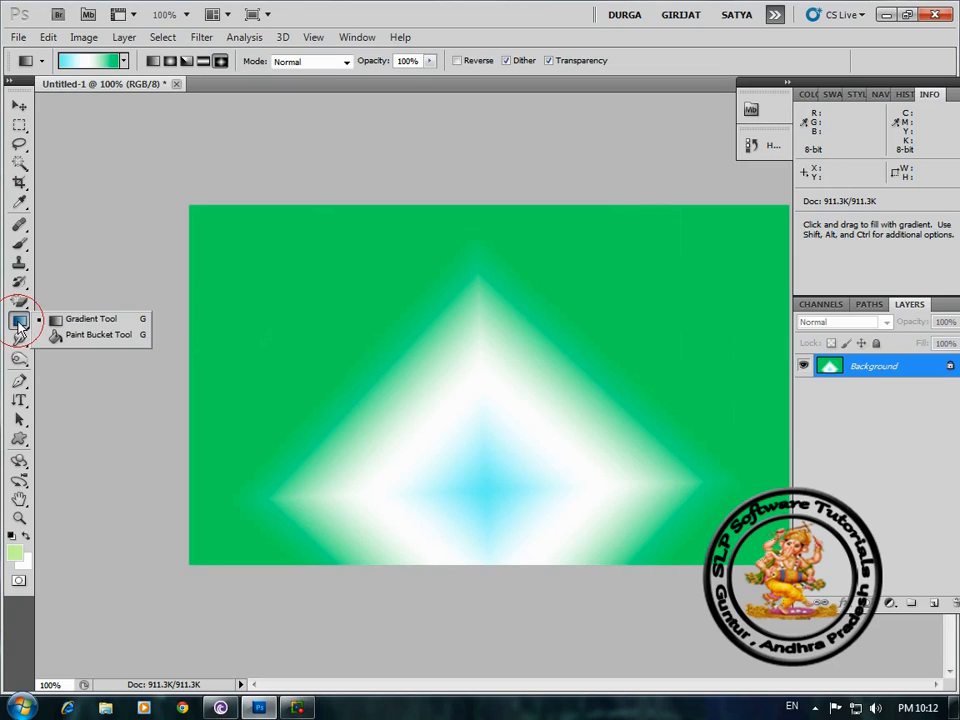